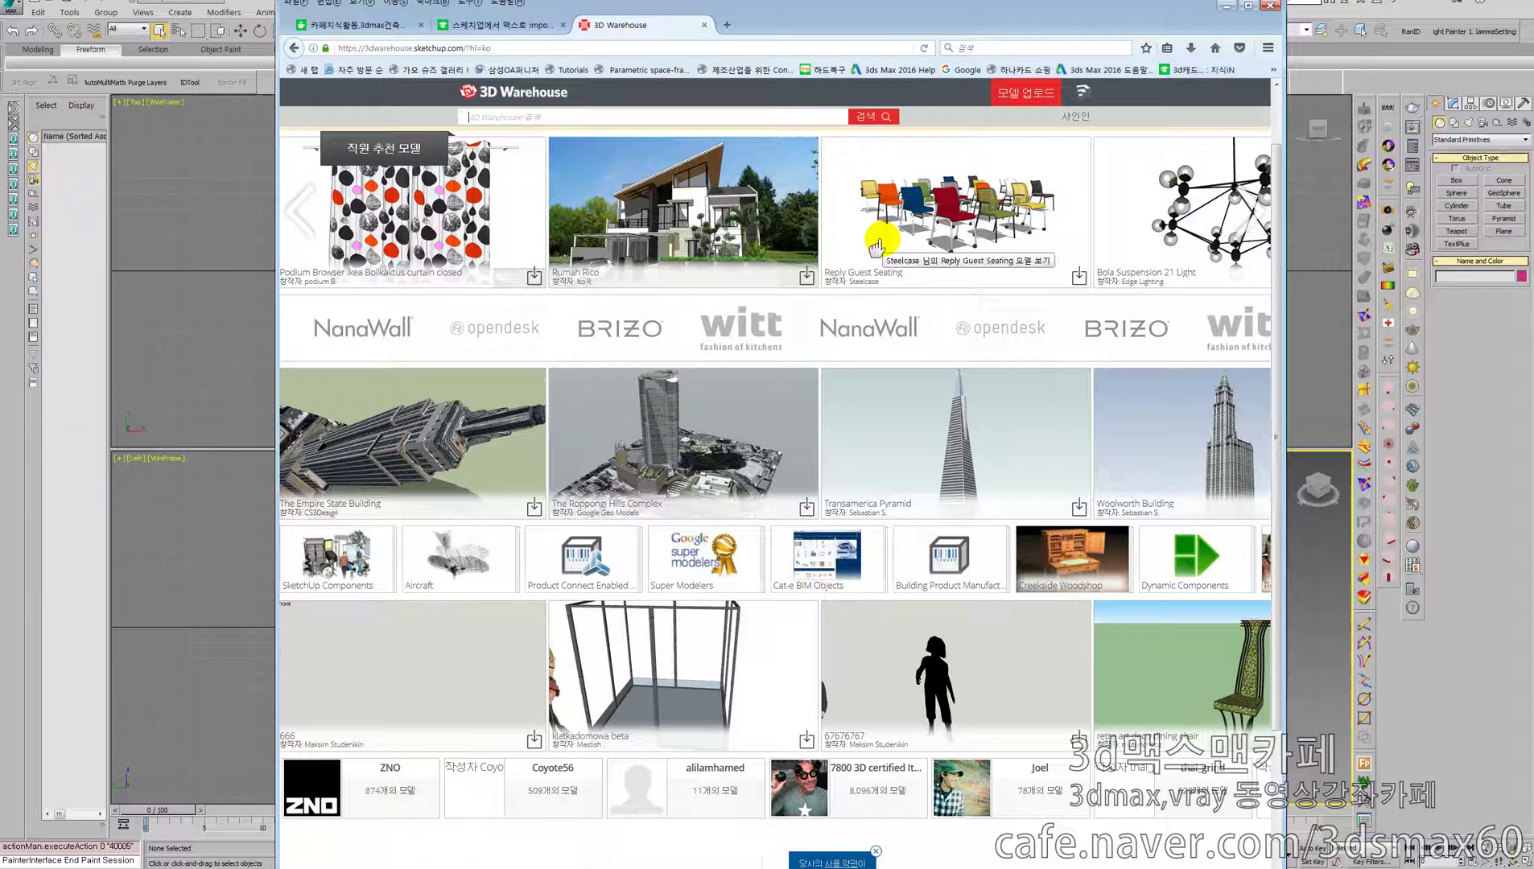
Open the Reply Guest Seating model in 3D Warehouse and download it as a SketchUp 2015 model file.
{"action": "scroll", "coordinate": [882, 243], "scroll_direction": "down", "scroll_amount": 3}
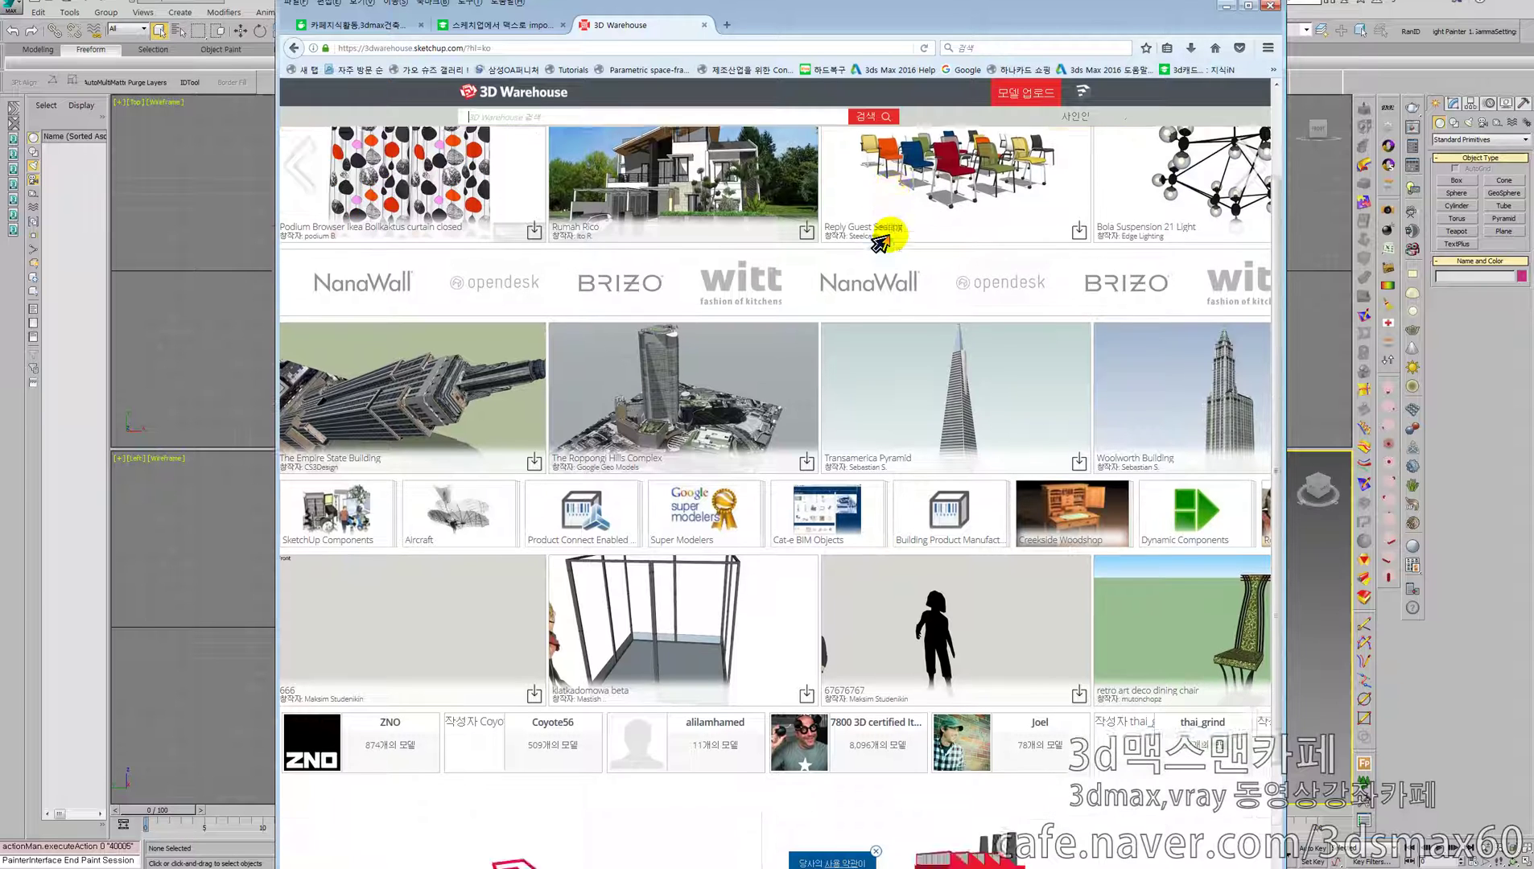
{"action": "scroll", "coordinate": [883, 242], "scroll_direction": "up", "scroll_amount": 3}
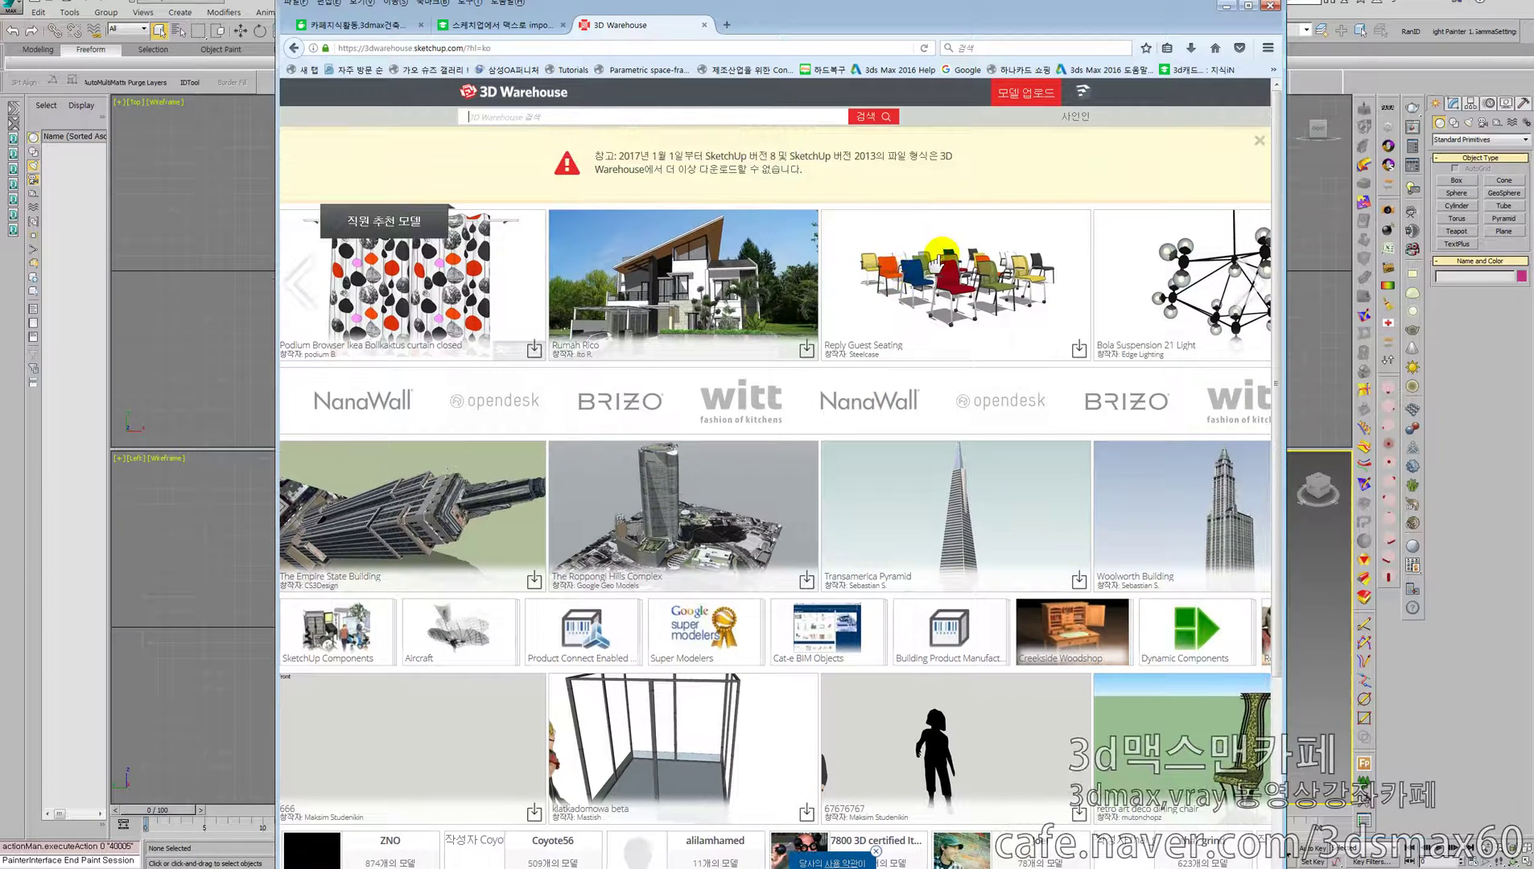
{"action": "left_click", "coordinate": [931, 261]}
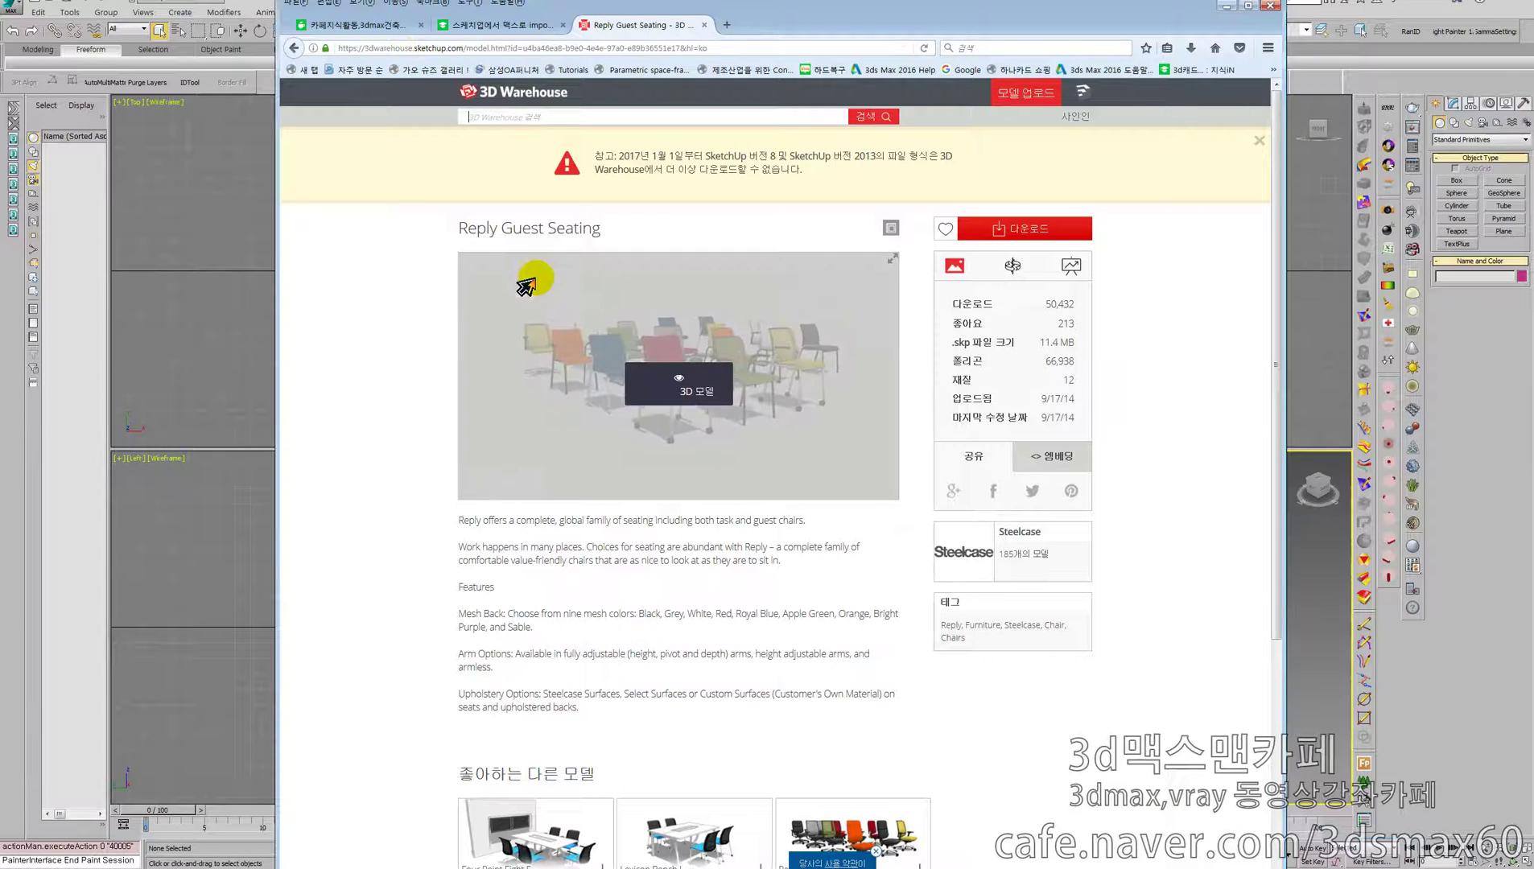
{"action": "left_click", "coordinate": [997, 232]}
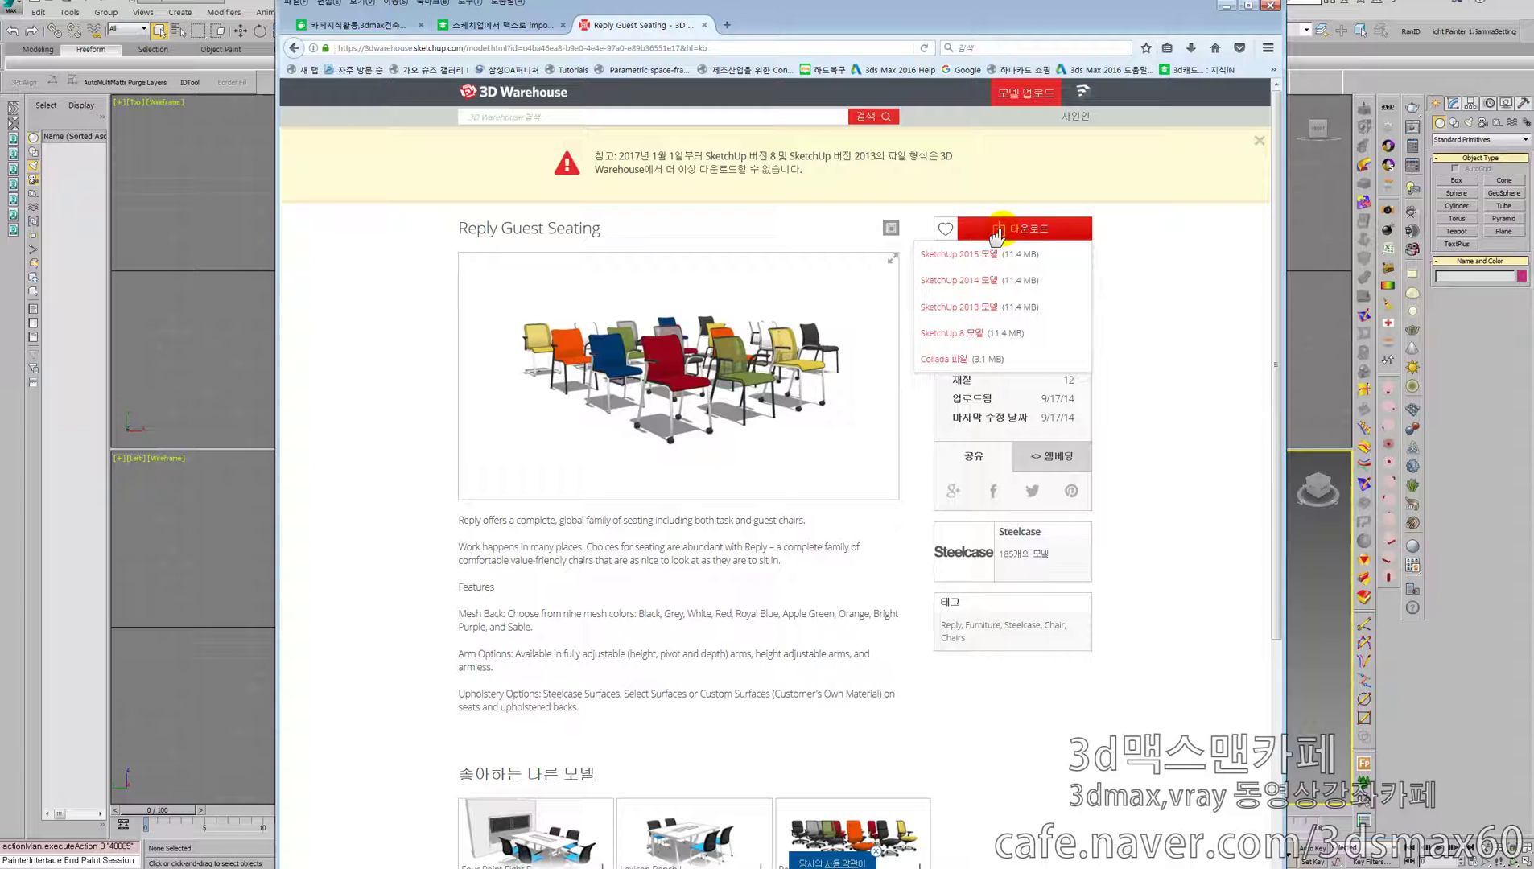
{"action": "left_click", "coordinate": [960, 256]}
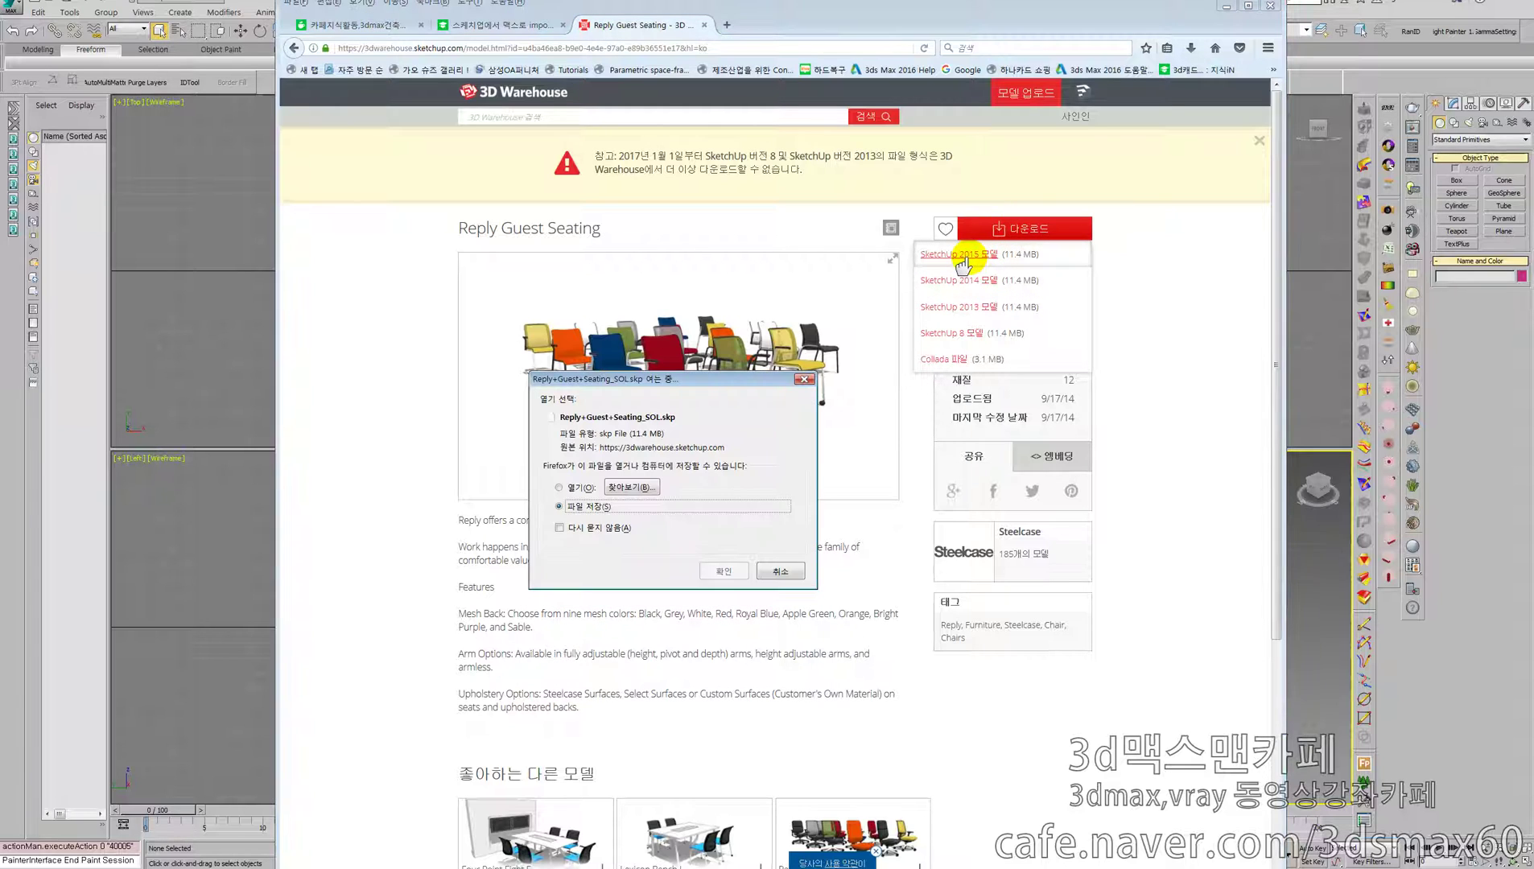
{"action": "left_click", "coordinate": [713, 574]}
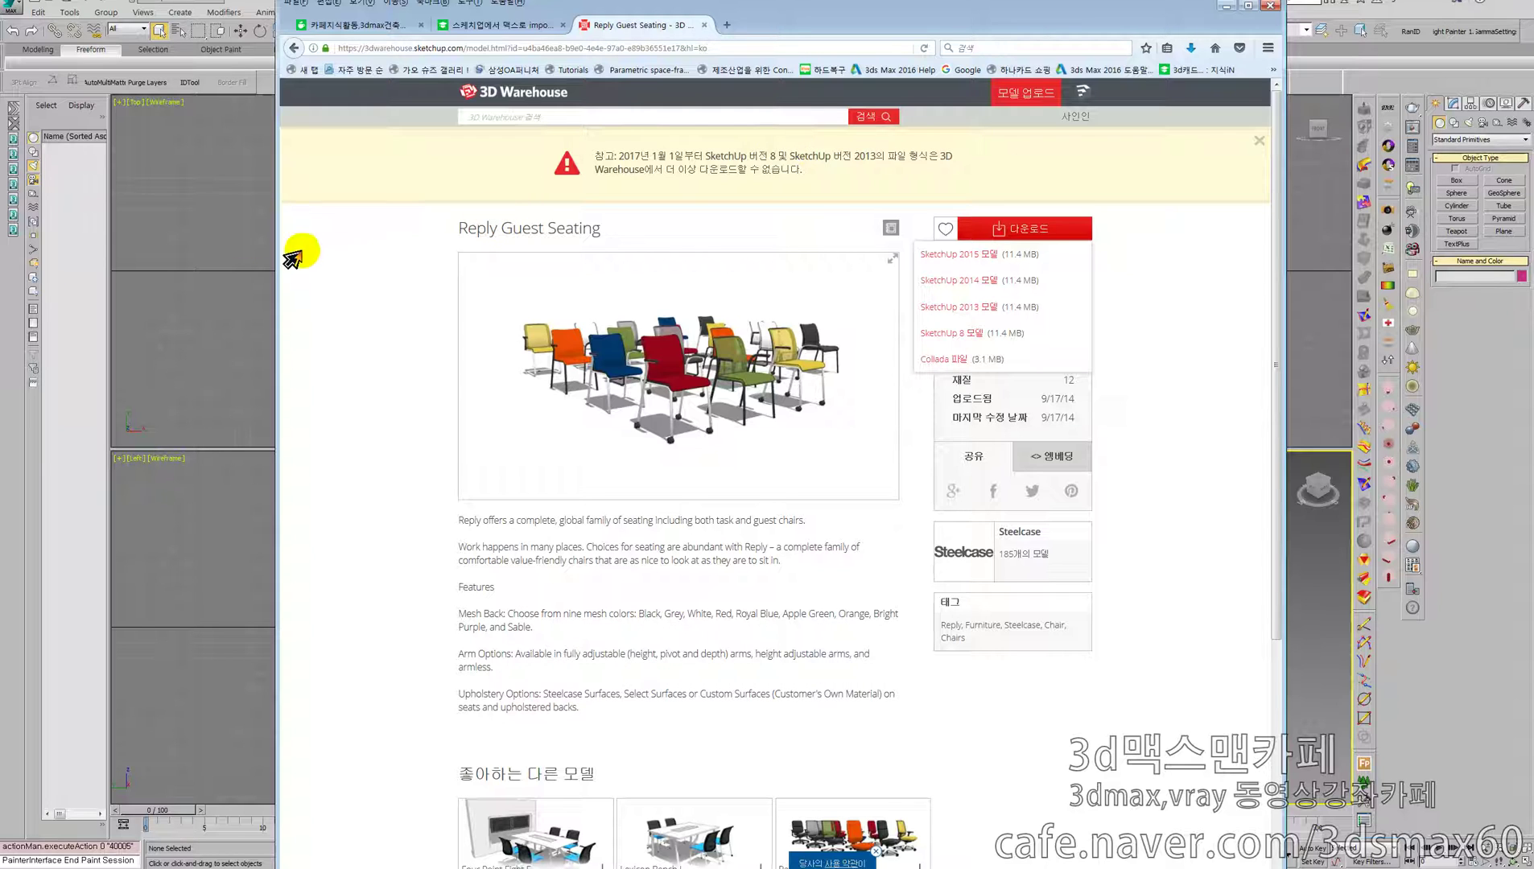
Switch to 3ds Max and import the downloaded Reply Guest Seating file as Google SketchUp (*.SKP) with the default import options.
{"action": "left_click", "coordinate": [235, 262]}
{"action": "left_click", "coordinate": [753, 515]}
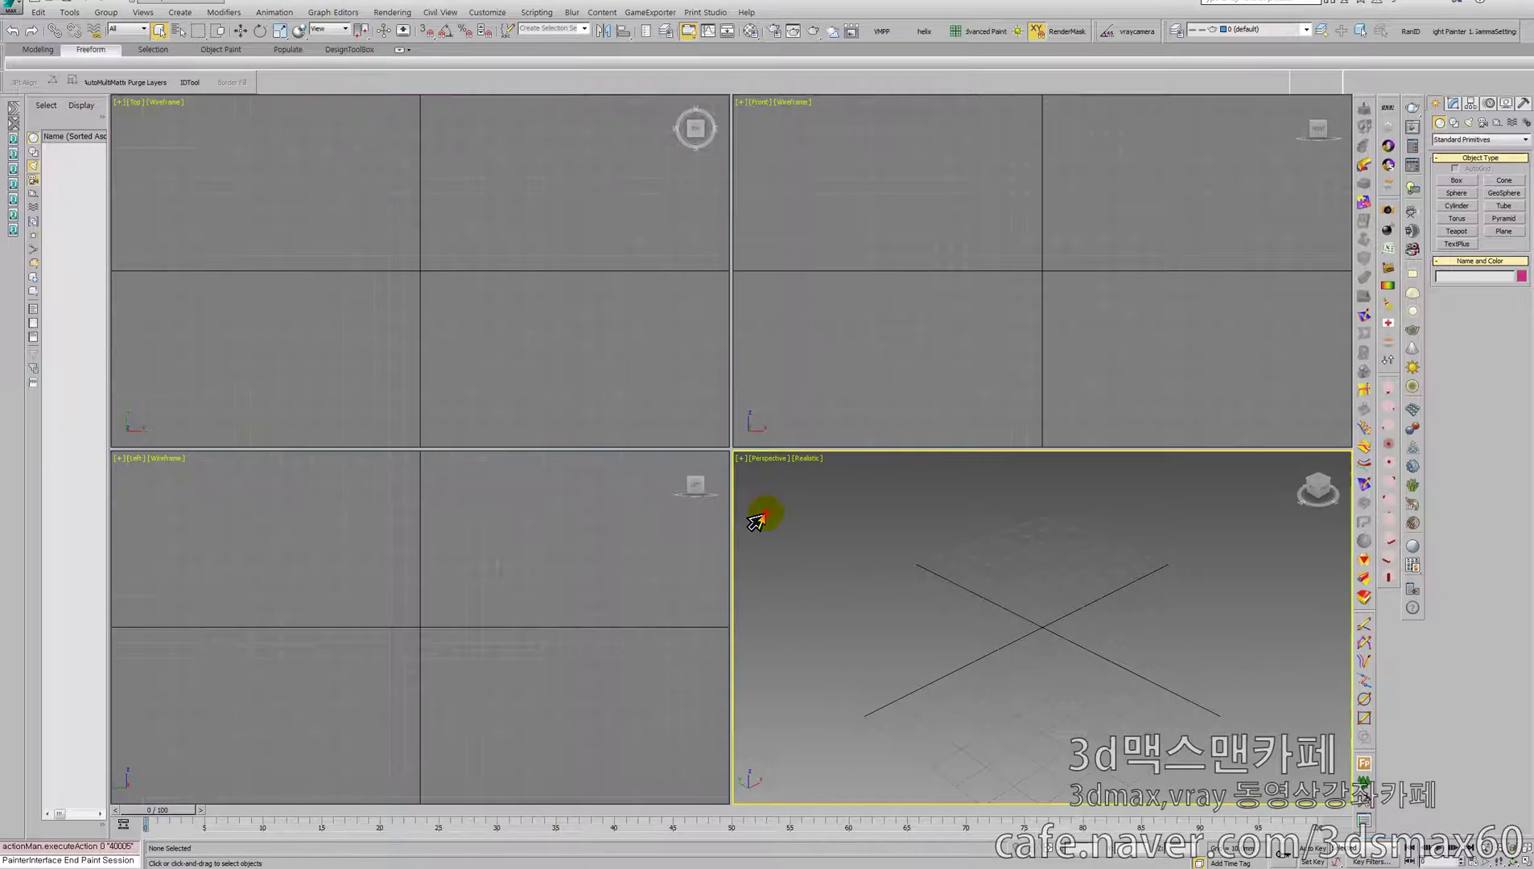
{"action": "left_click", "coordinate": [11, 7]}
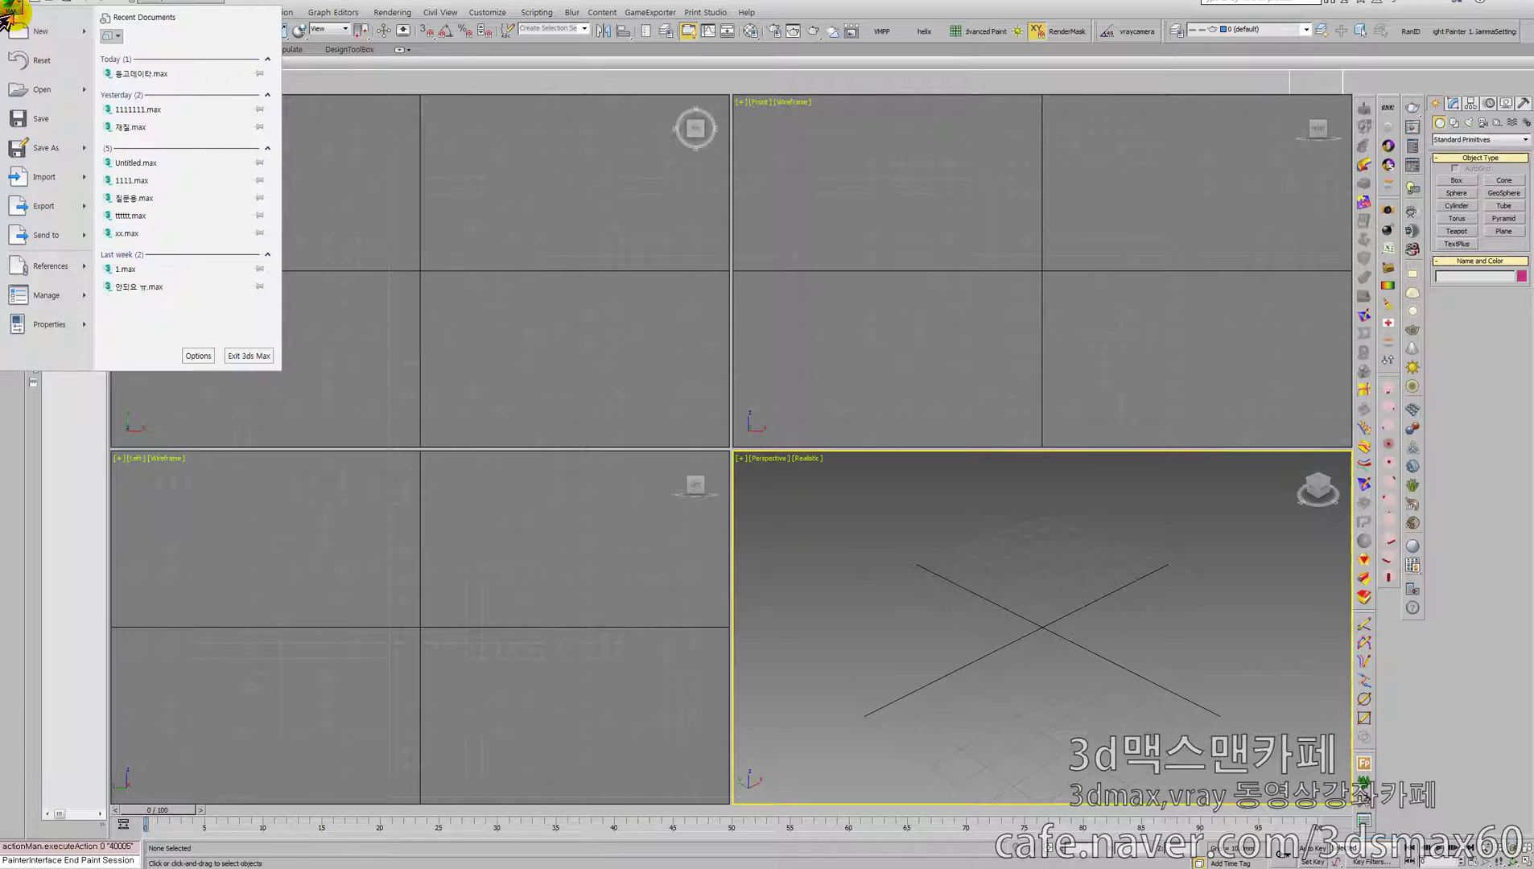
{"action": "left_click", "coordinate": [40, 177]}
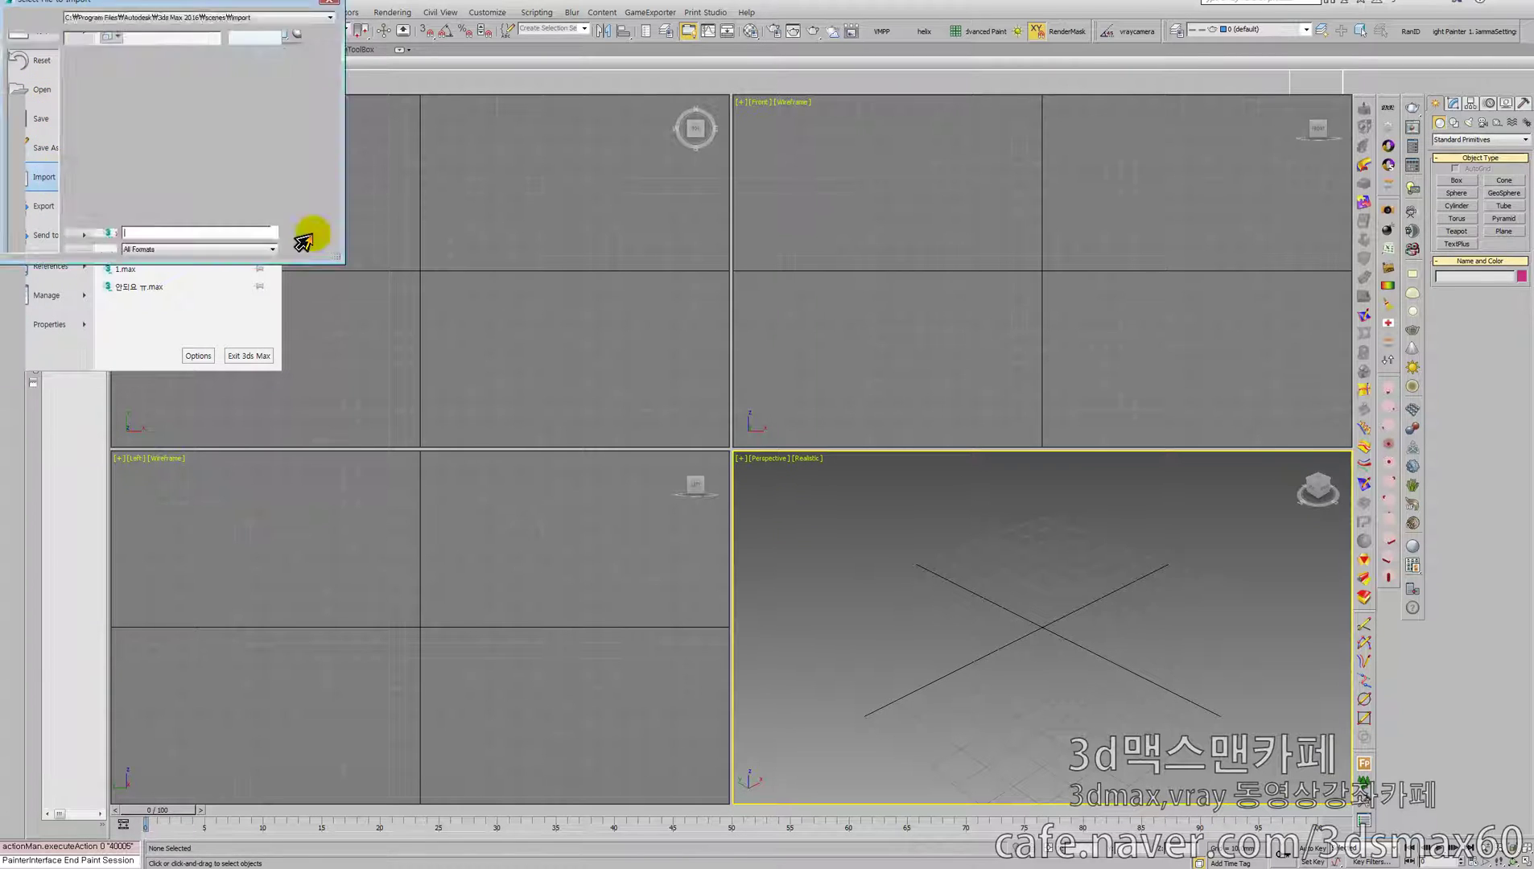
{"action": "left_click_drag", "start_coordinate": [314, 232], "coordinate": [1331, 812]}
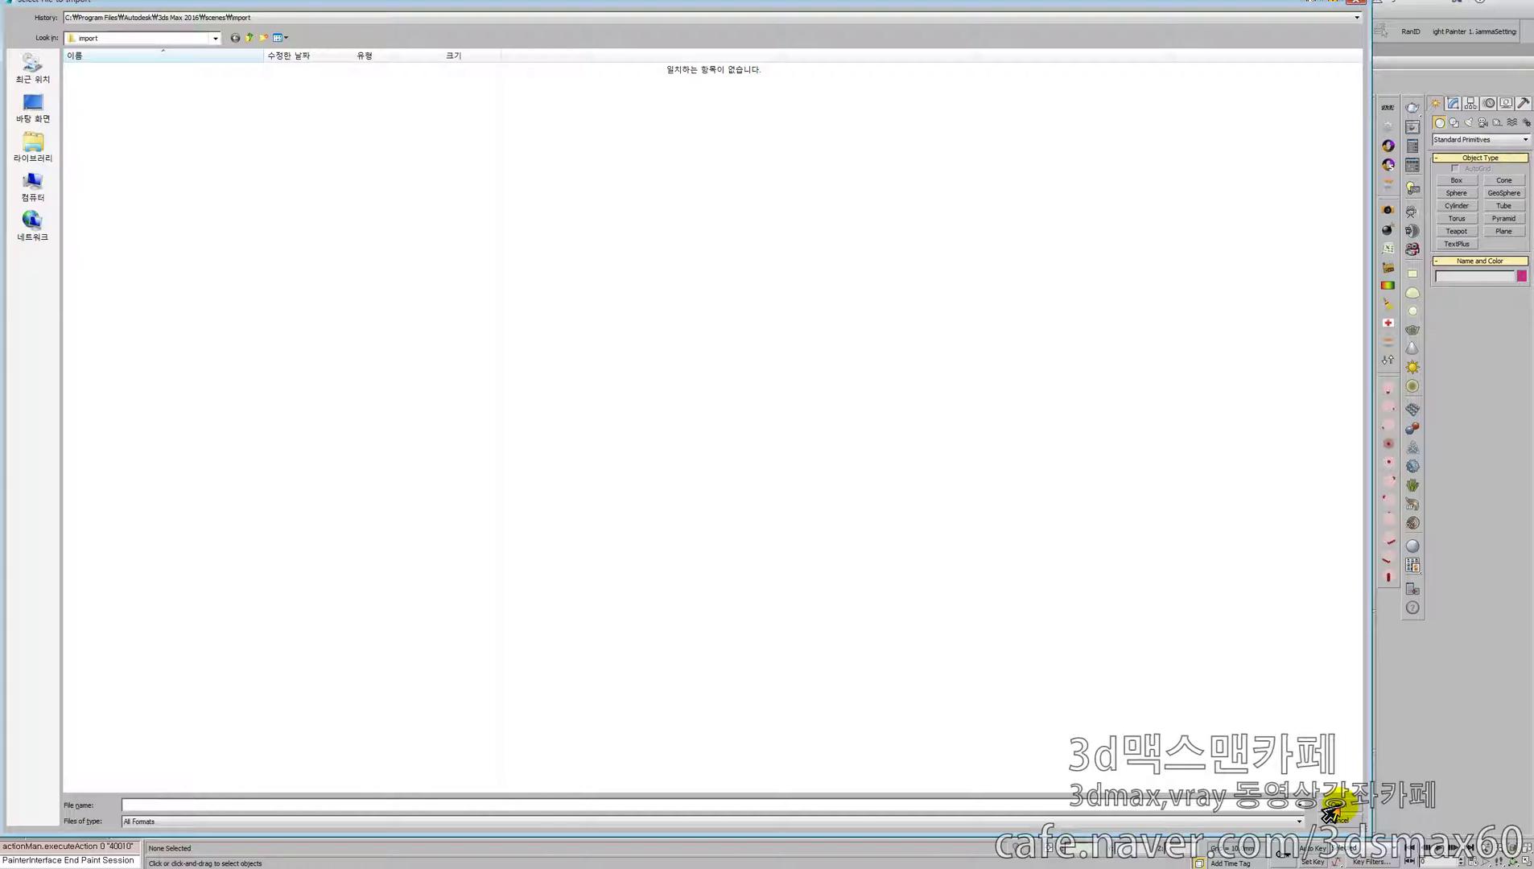
{"action": "left_click", "coordinate": [885, 821]}
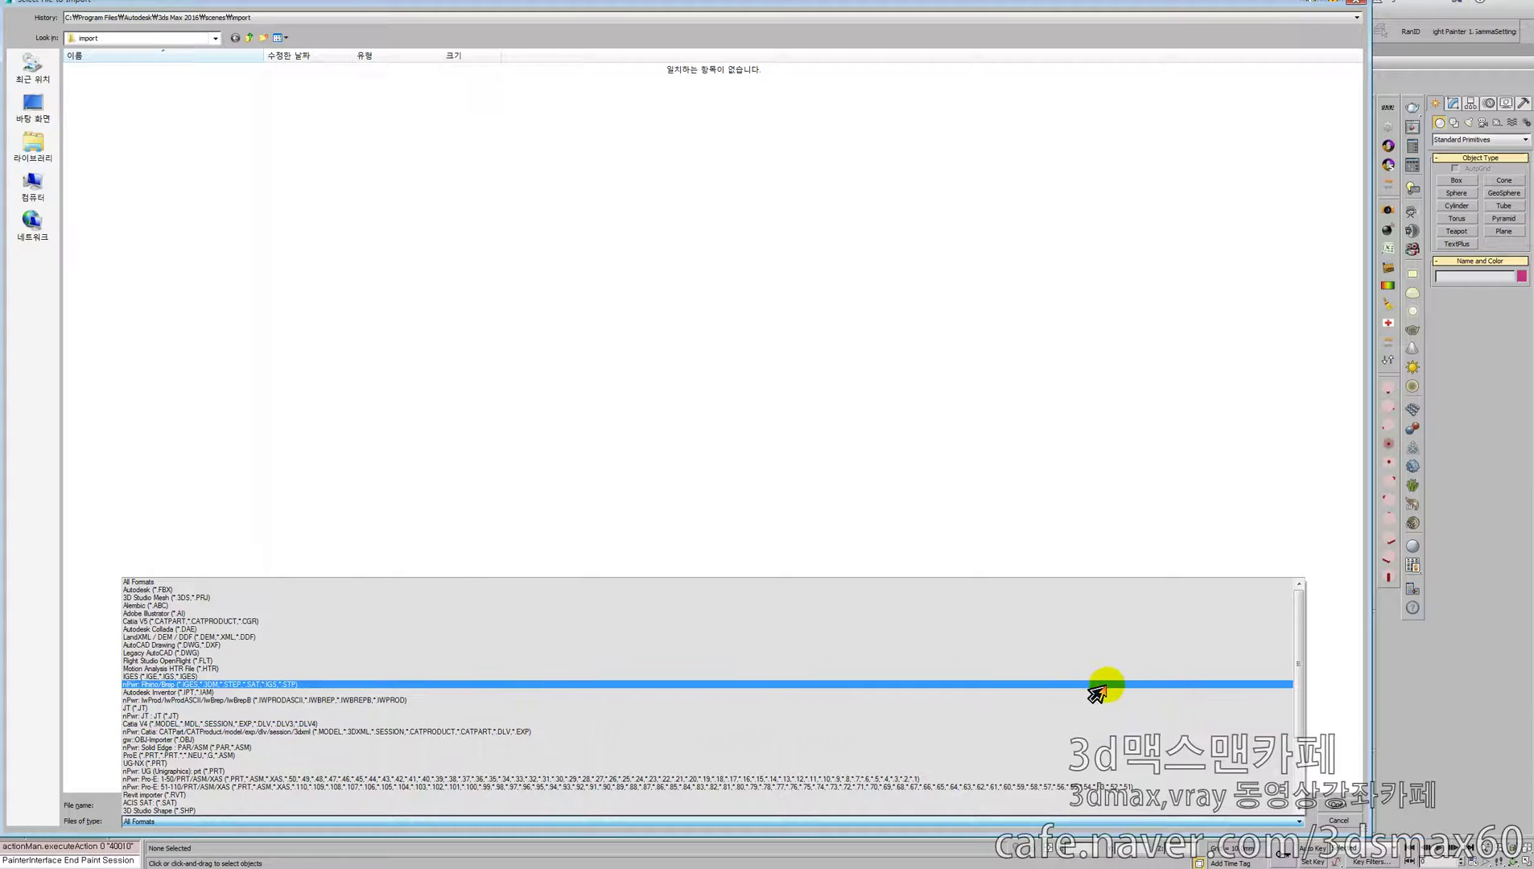
{"action": "left_click_drag", "start_coordinate": [1298, 687], "coordinate": [1298, 712]}
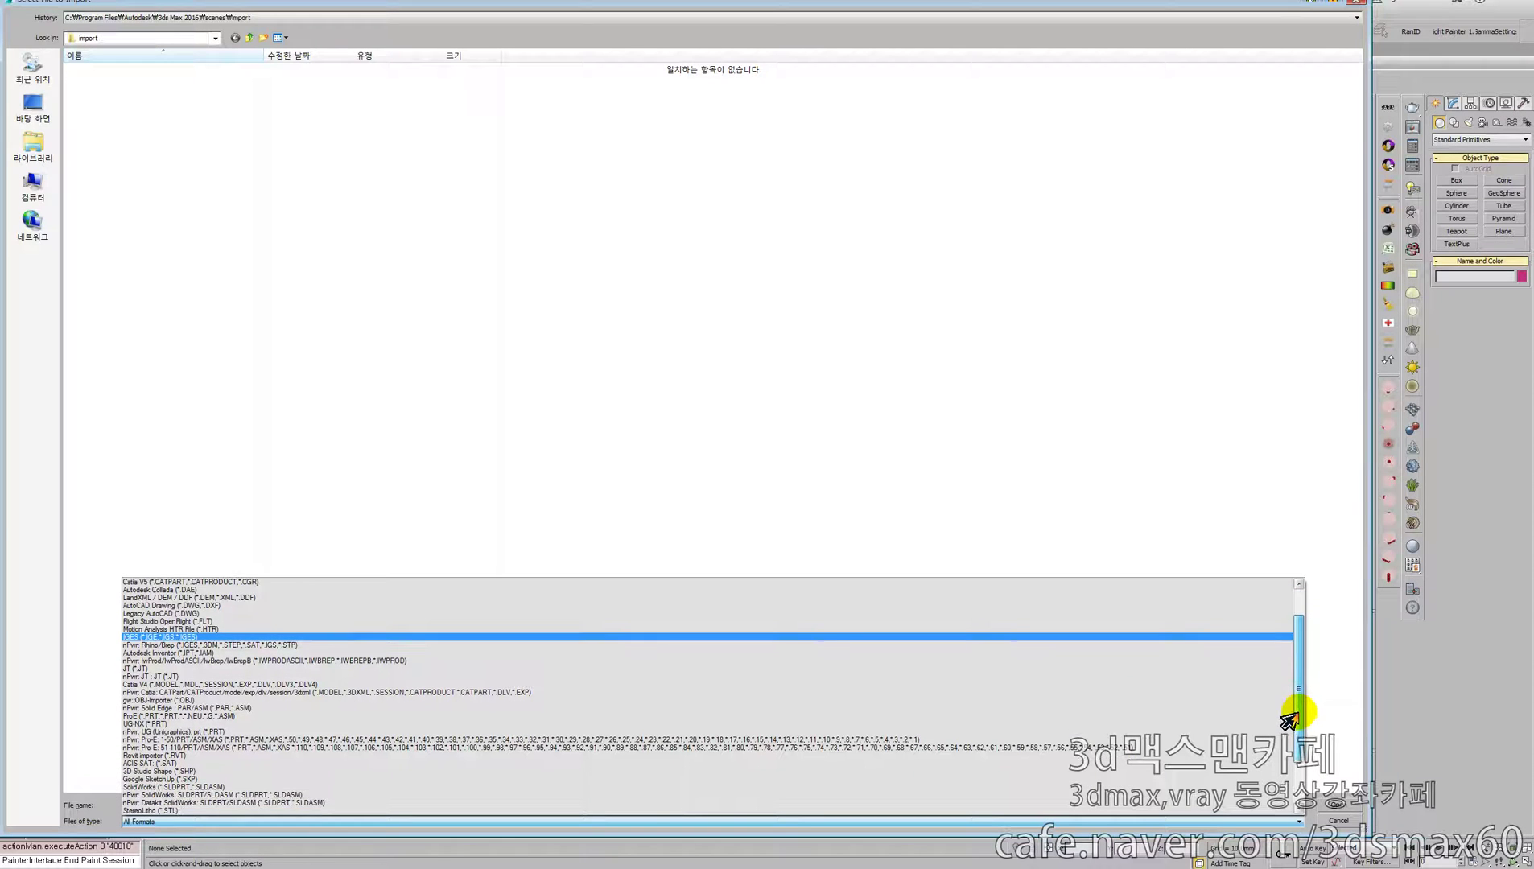
{"action": "left_click", "coordinate": [851, 772]}
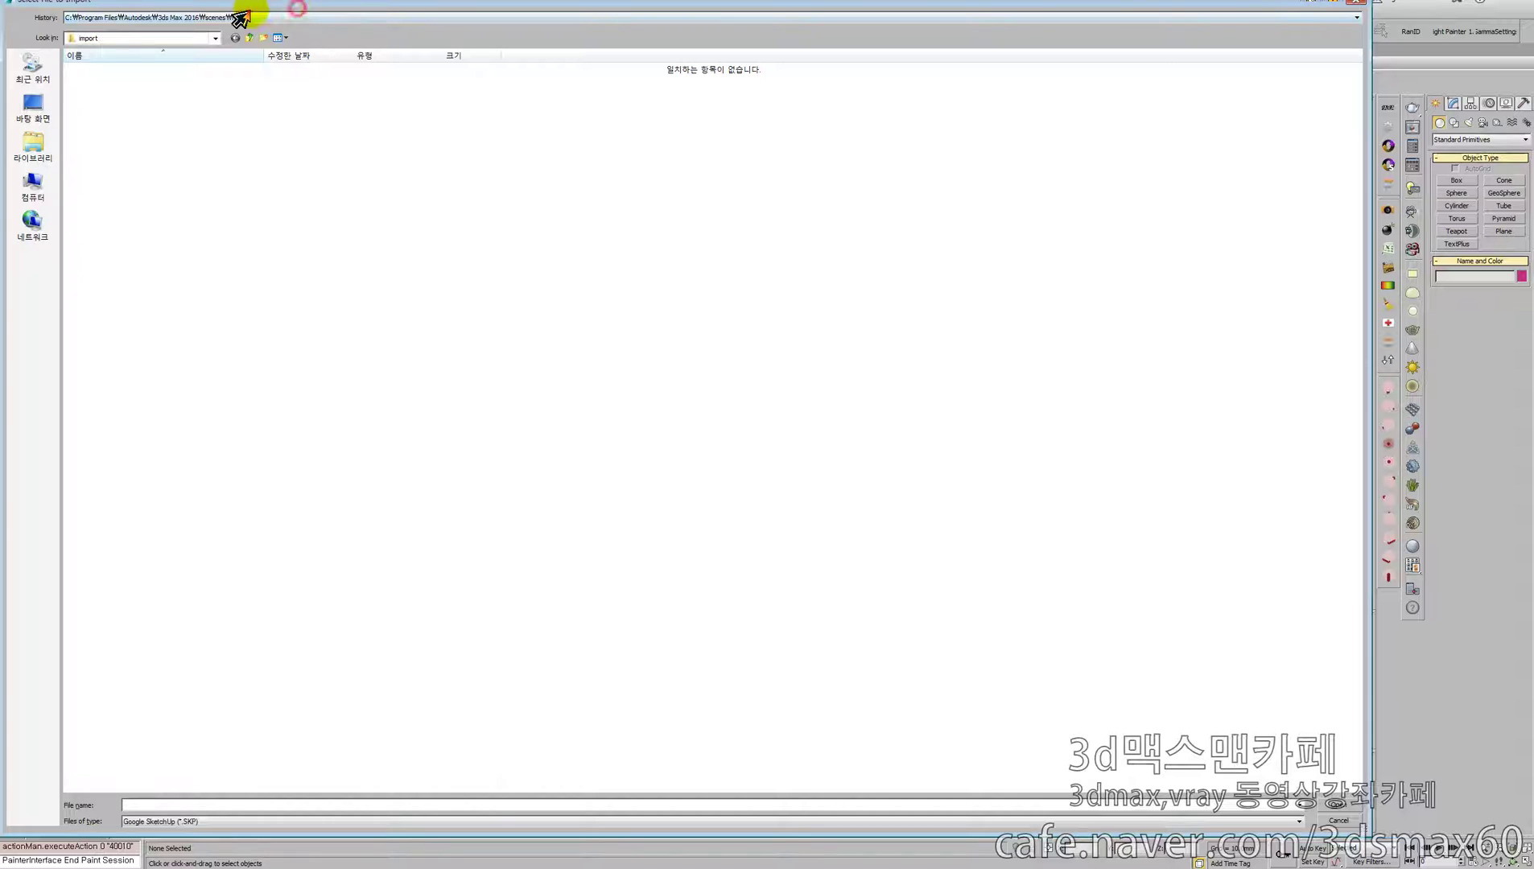
{"action": "left_click_drag", "start_coordinate": [113, 3], "coordinate": [0, 125]}
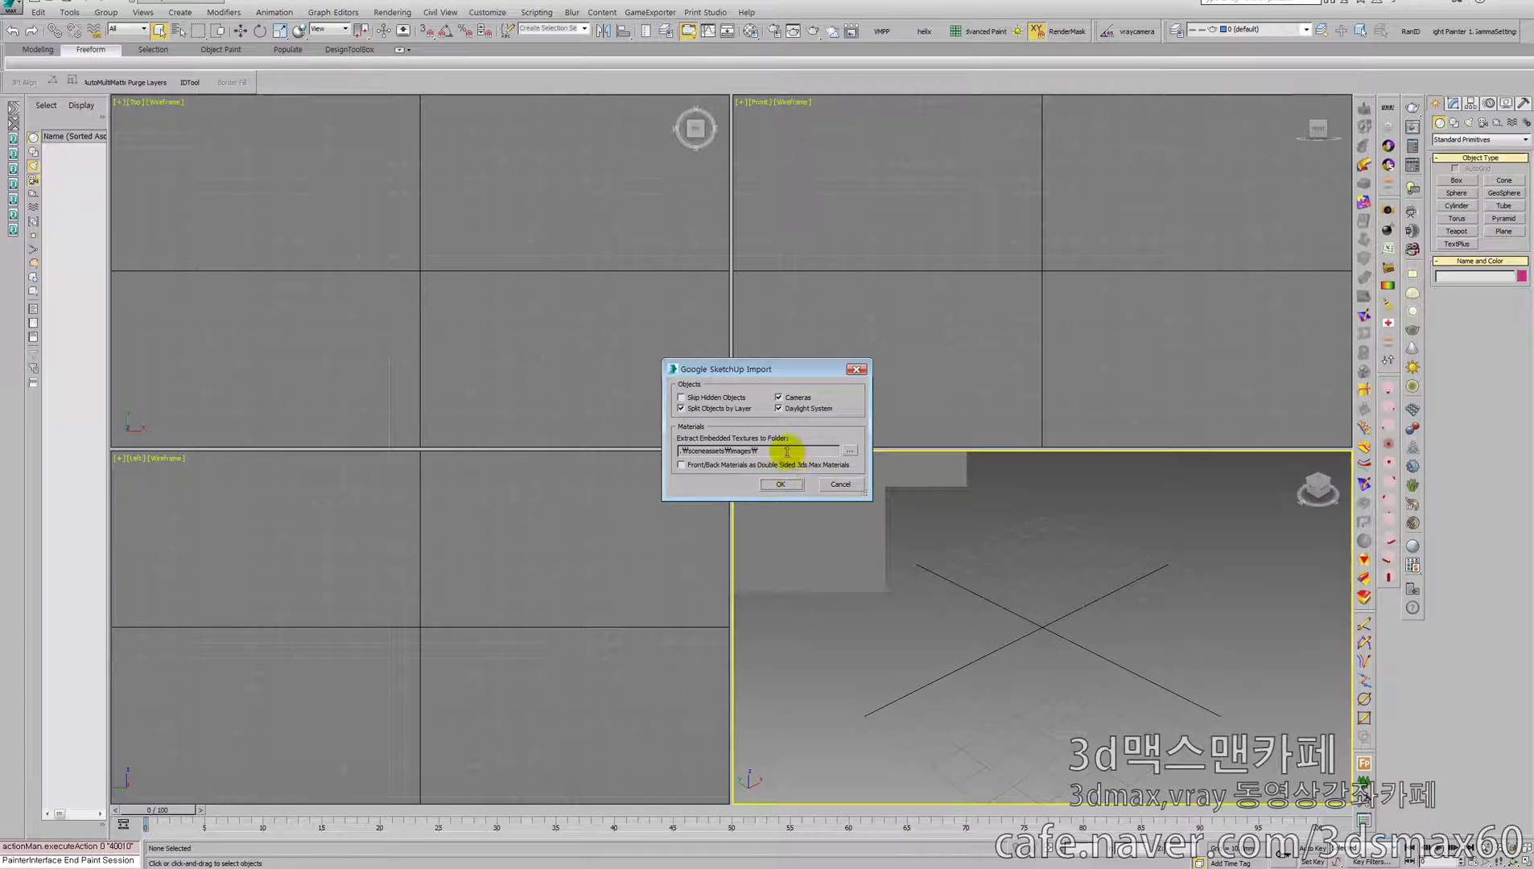
{"action": "left_click", "coordinate": [778, 485]}
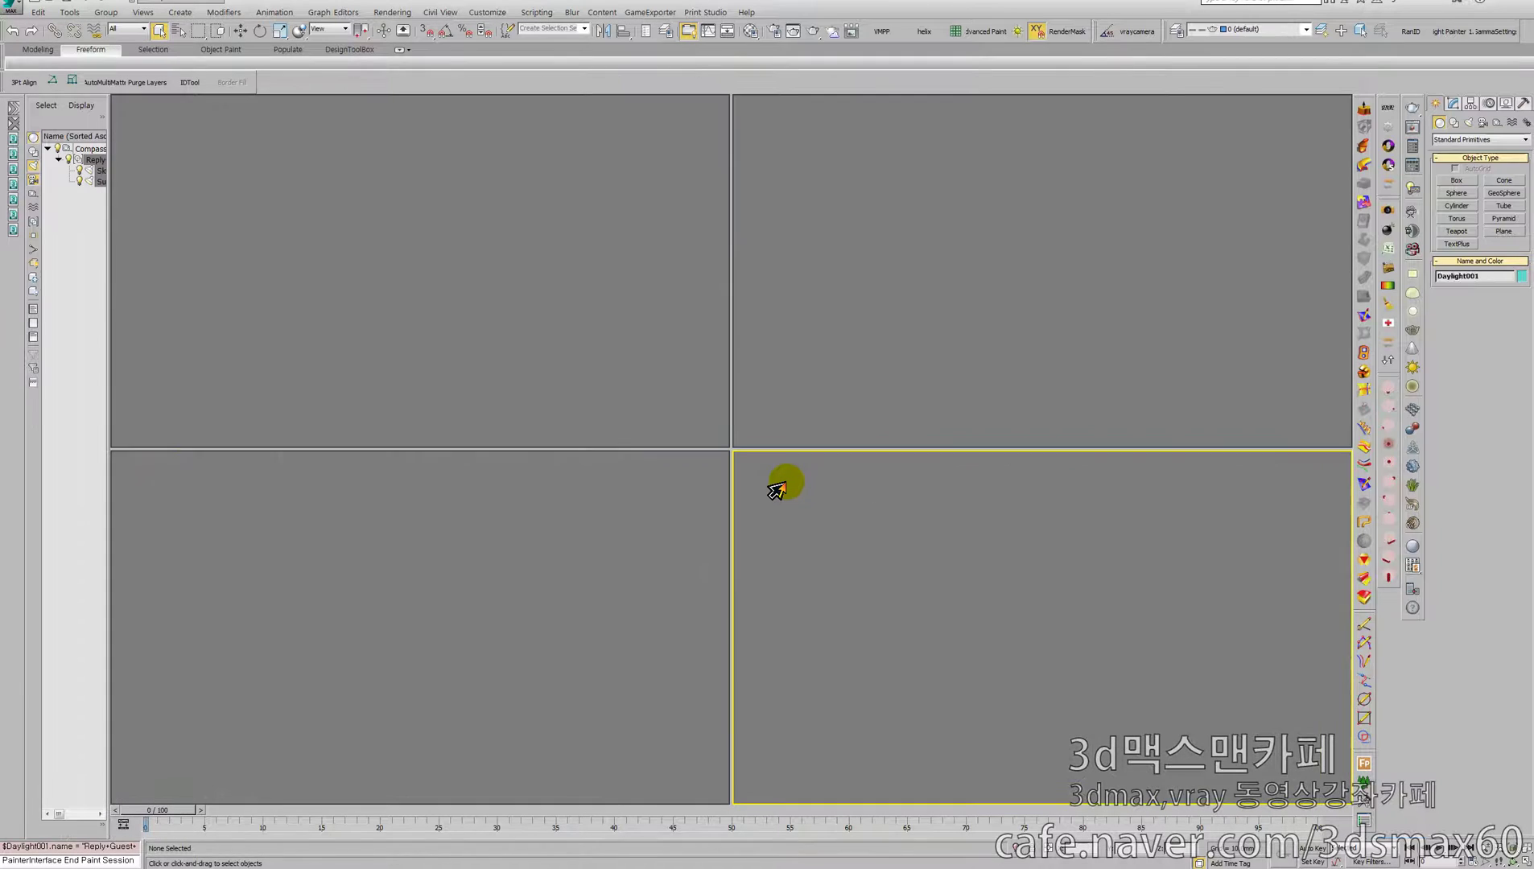
Show the perspective viewport through the imported camera and run a V-Ray test render of the chairs.
{"action": "scroll", "coordinate": [1029, 610], "scroll_direction": "up", "scroll_amount": 5}
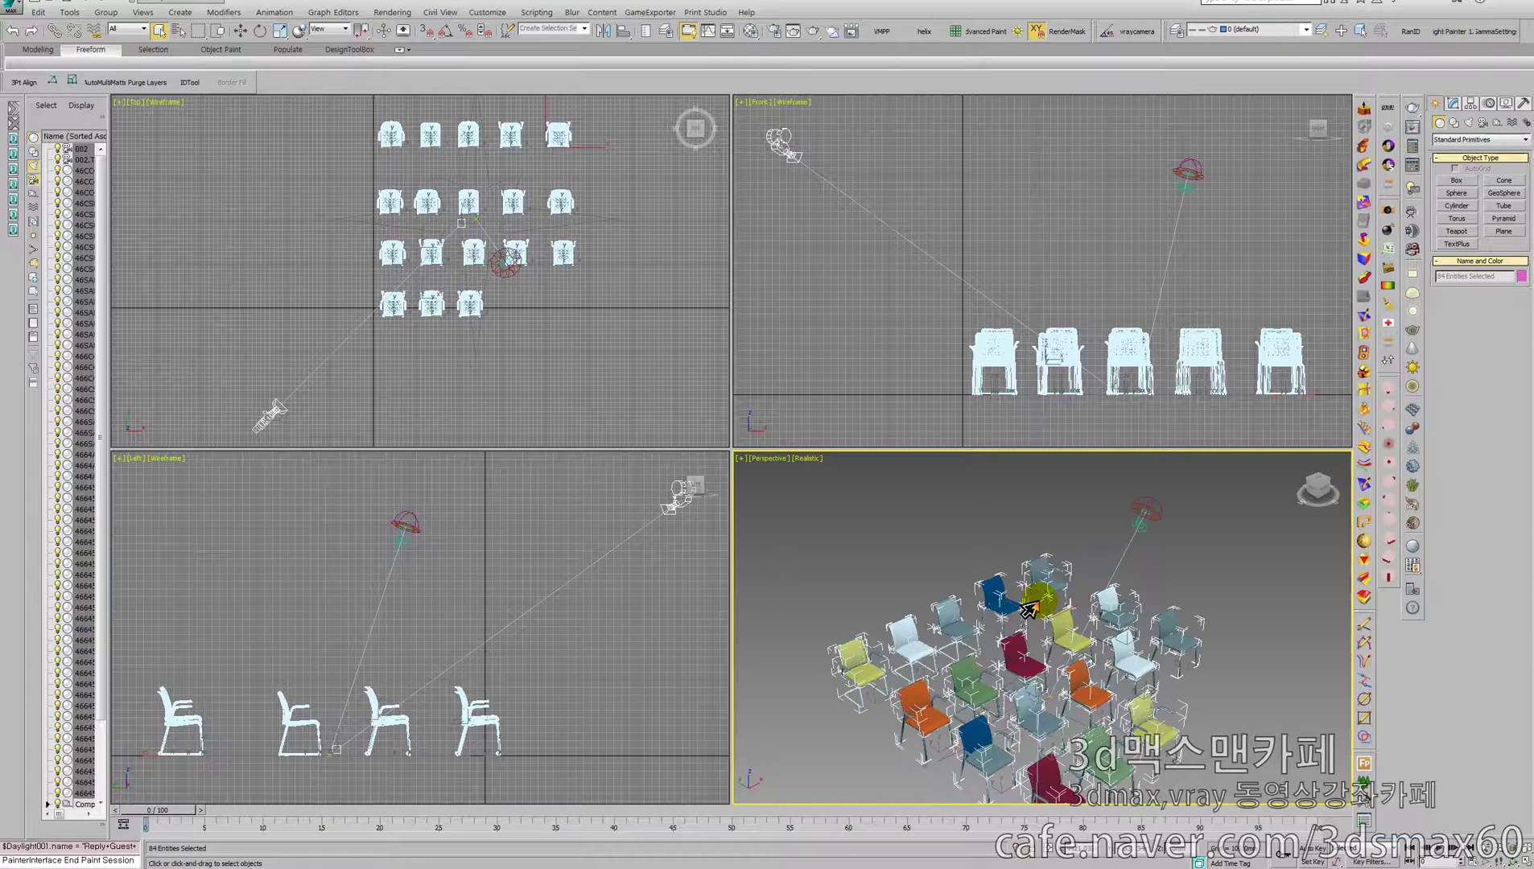
{"action": "middle_click_drag", "start_coordinate": [1000, 581], "coordinate": [959, 530]}
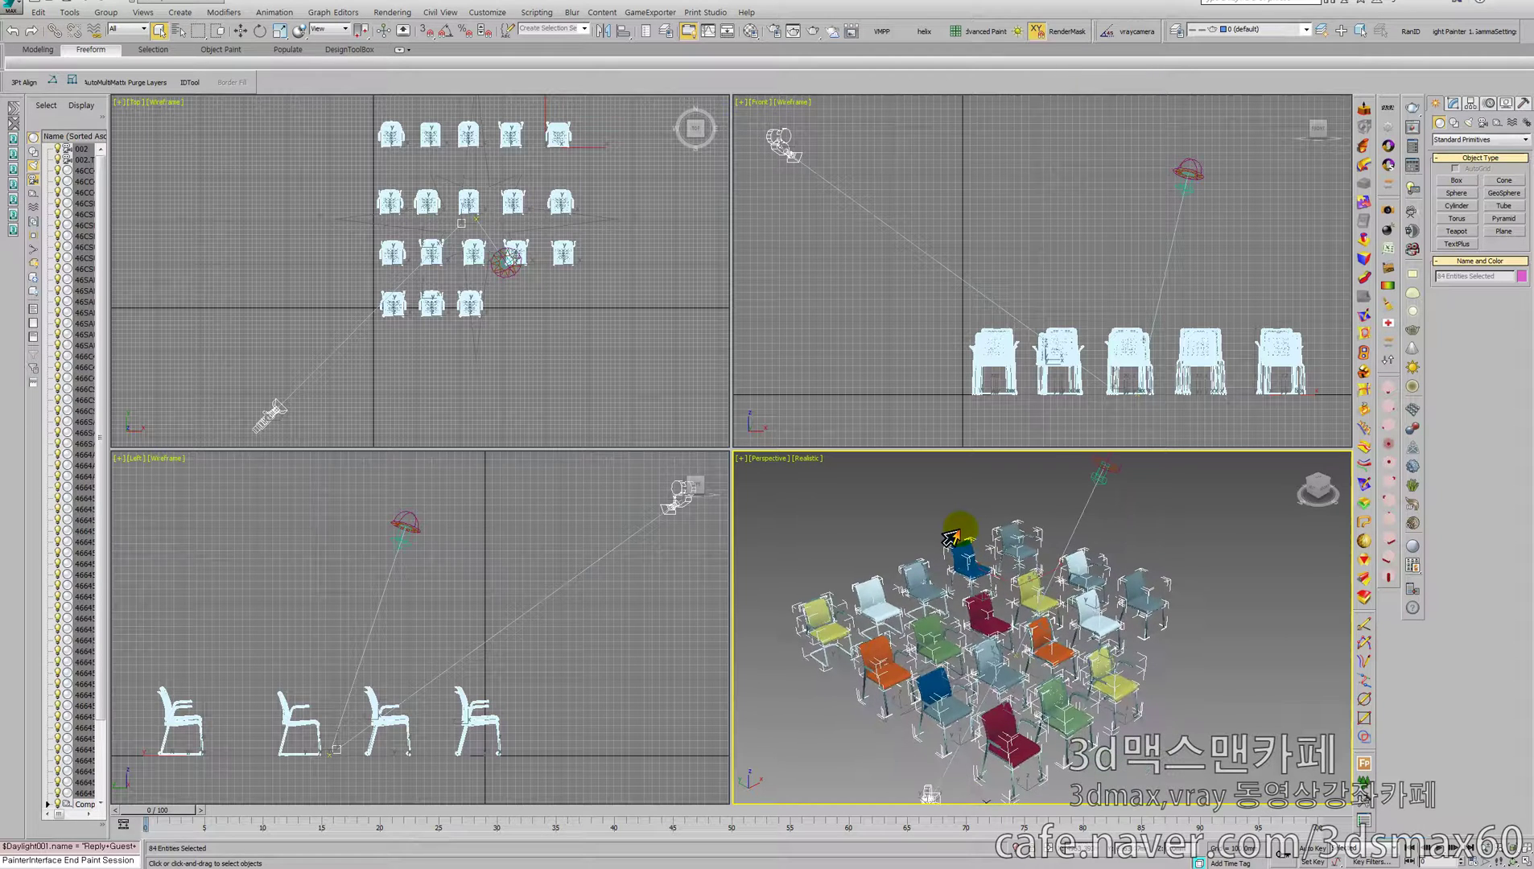
{"action": "key", "text": "c"}
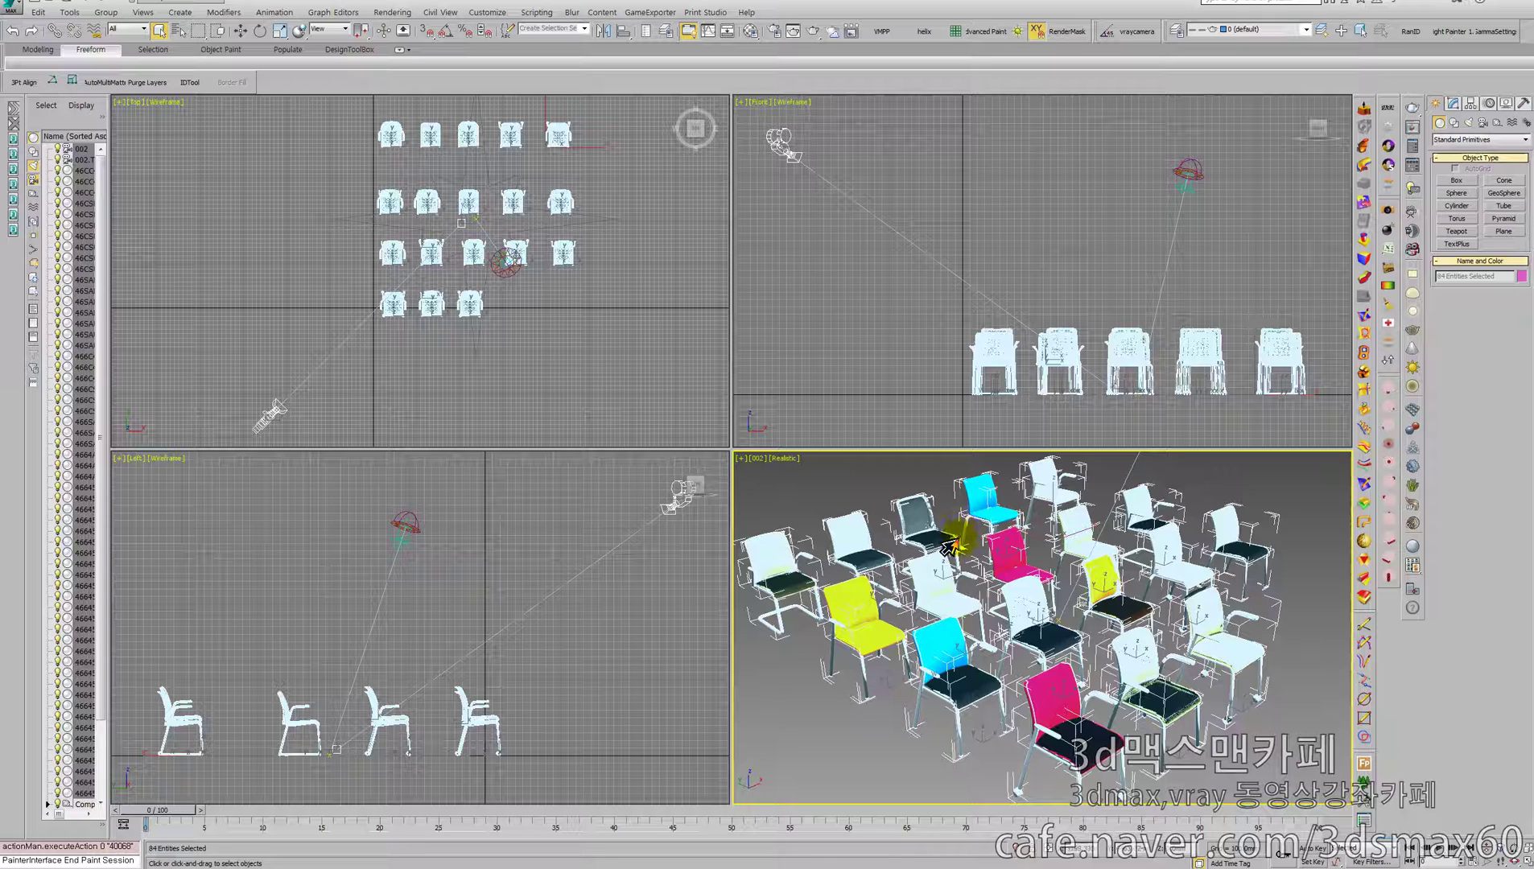
{"action": "key", "text": "shift+q"}
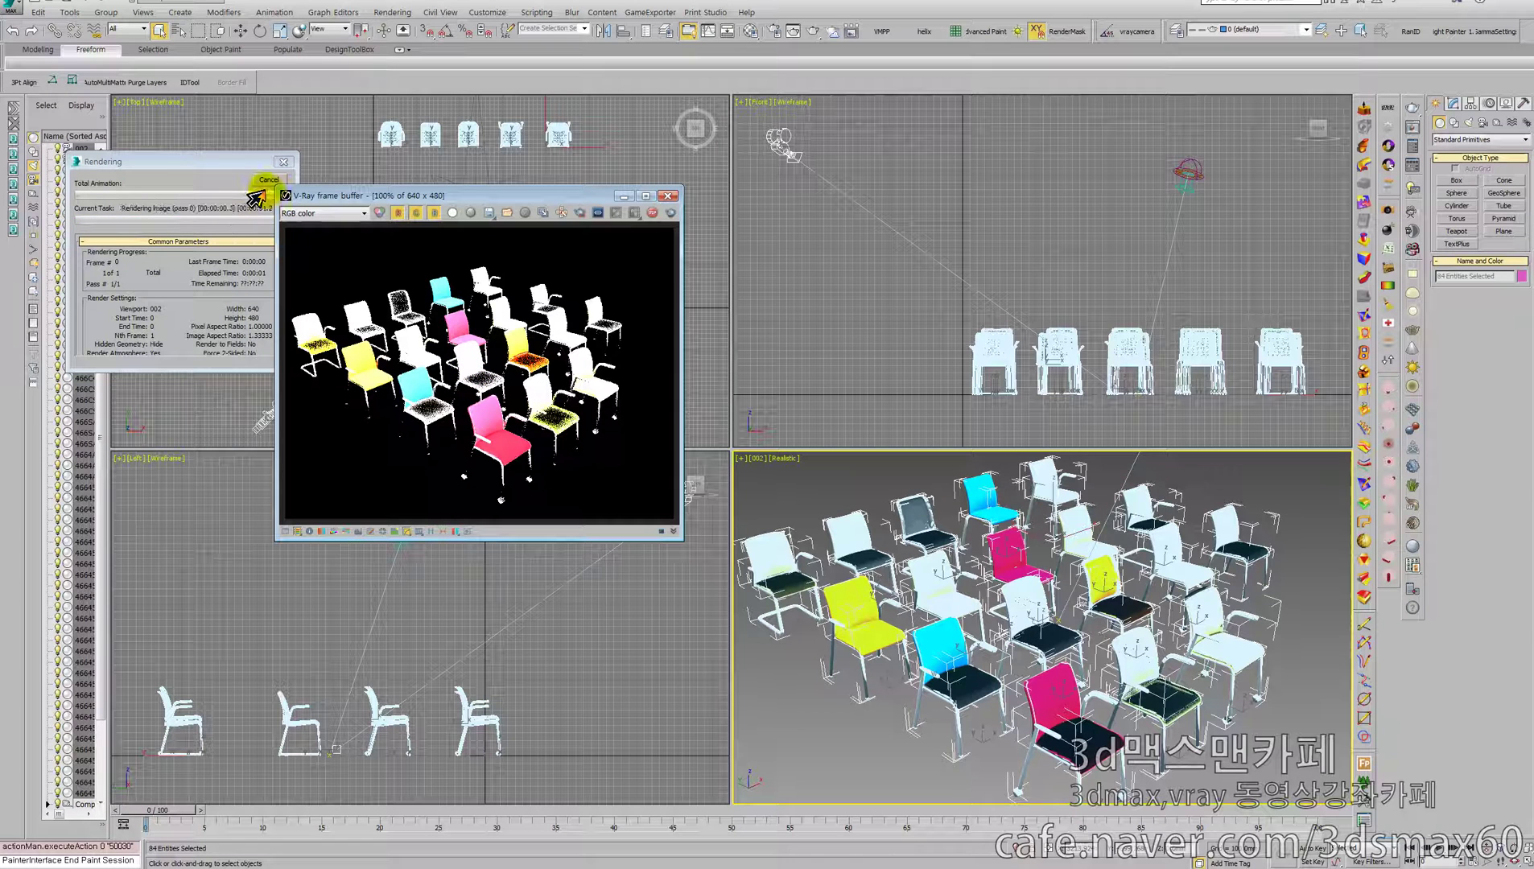
{"action": "left_click", "coordinate": [666, 195]}
Select the yellow chair in the front row and pick its material into the first Material Editor slot.
{"action": "left_click", "coordinate": [860, 636]}
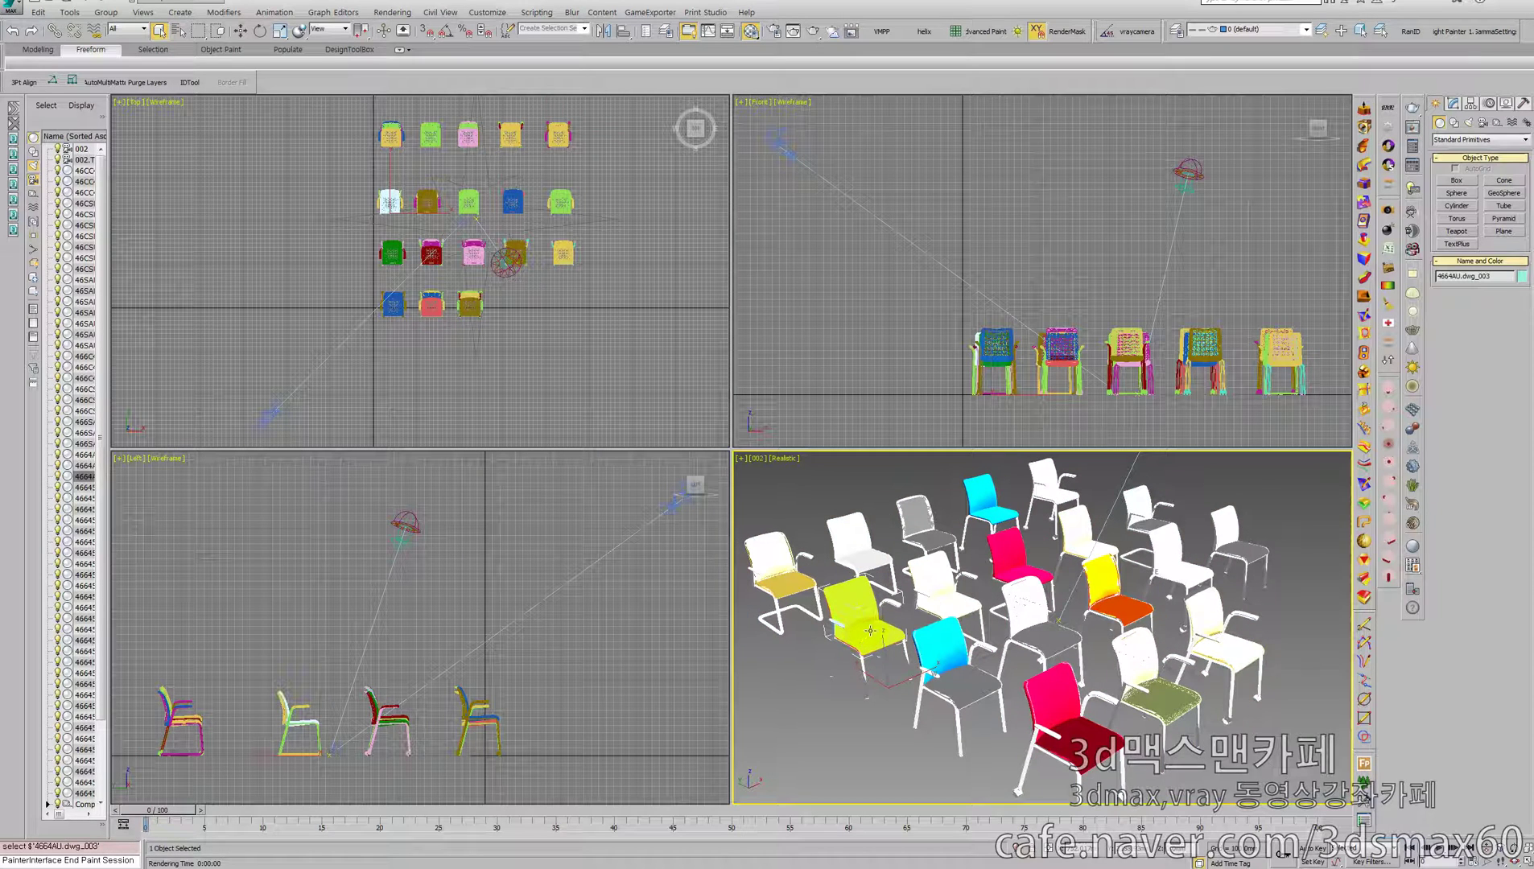
{"action": "key", "text": "m"}
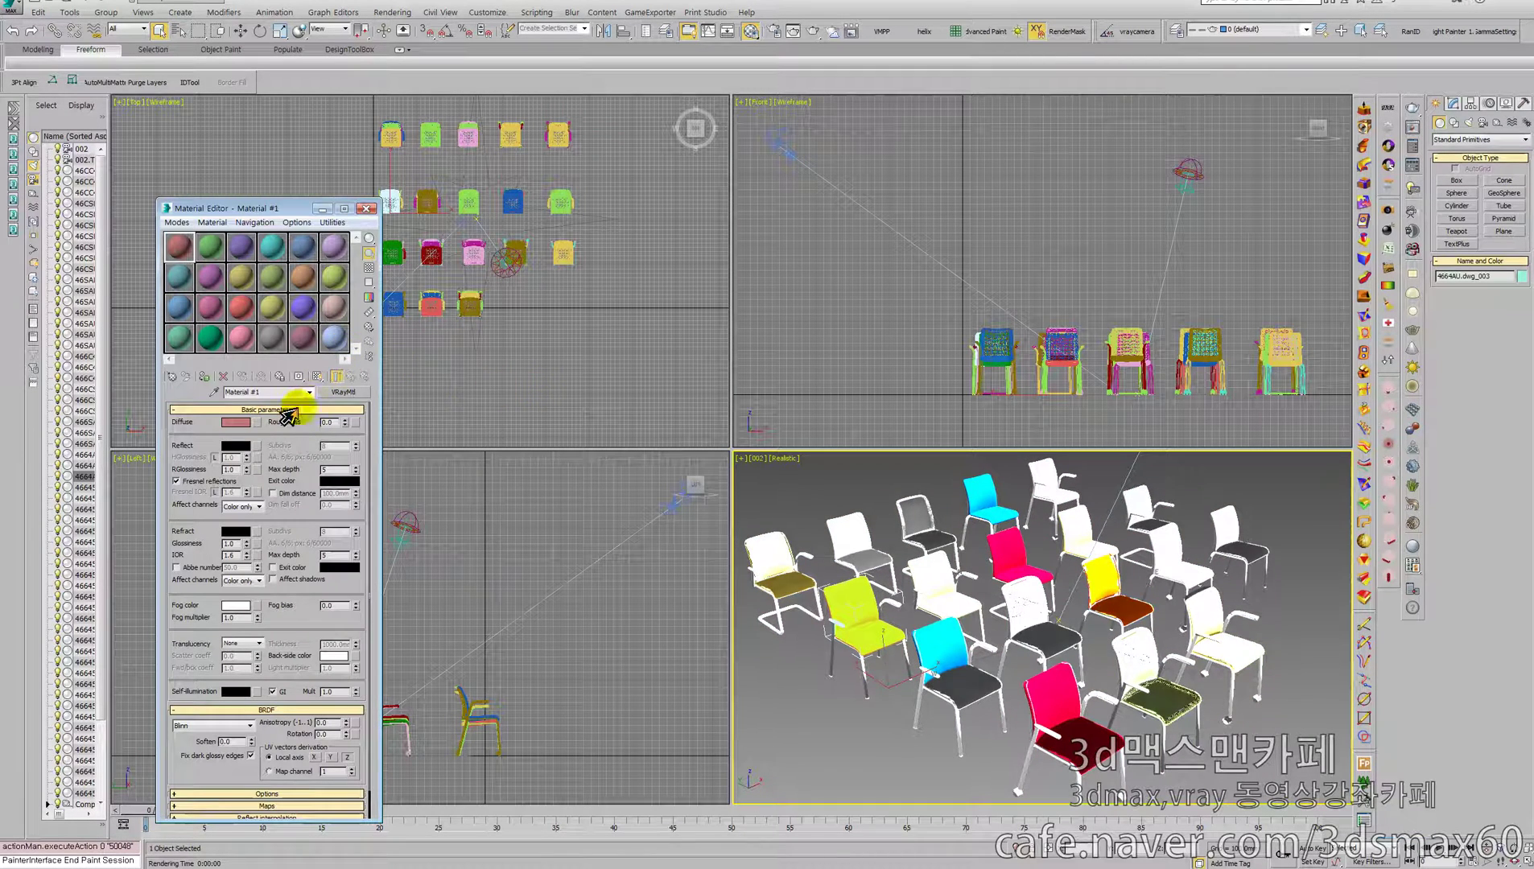
{"action": "left_click", "coordinate": [215, 392]}
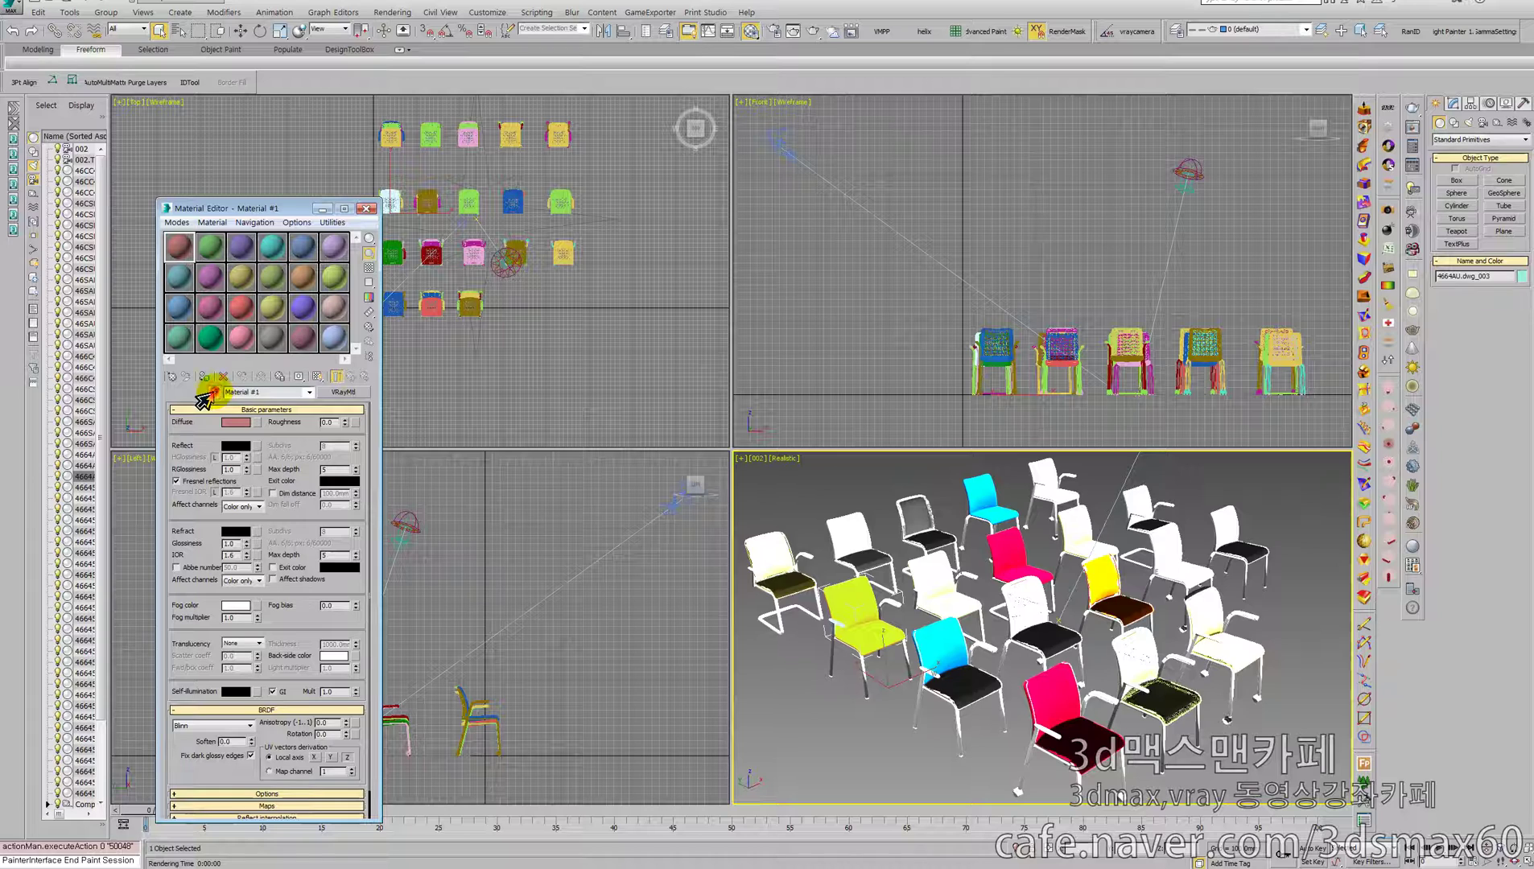
{"action": "left_click", "coordinate": [854, 631]}
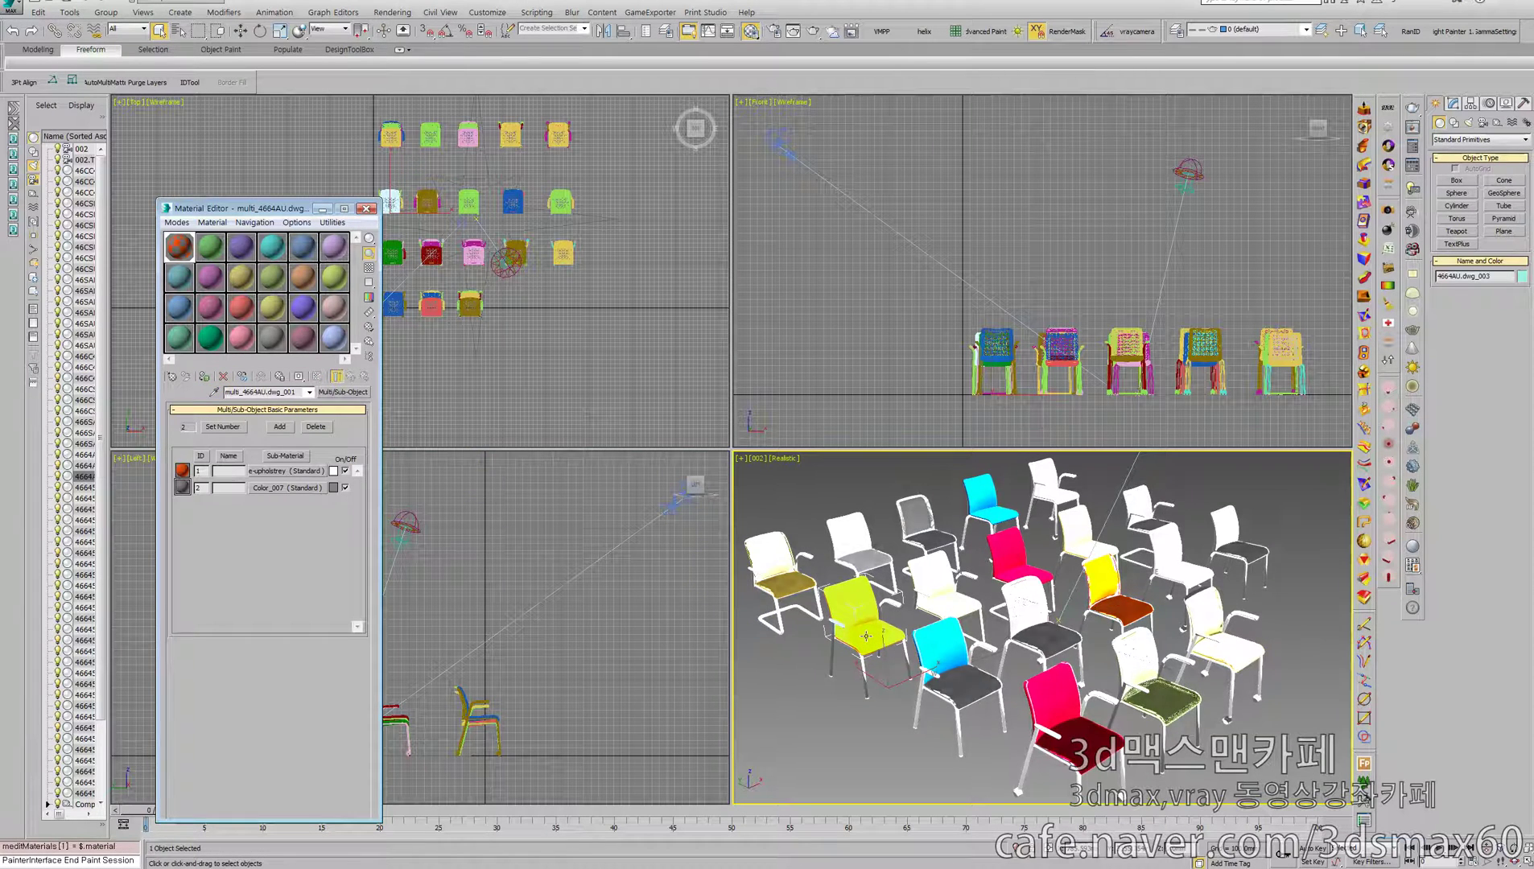
Switch the imported daylight's position control to Manual and set its sunlight multiplier to 10.
{"action": "left_click", "coordinate": [1180, 183]}
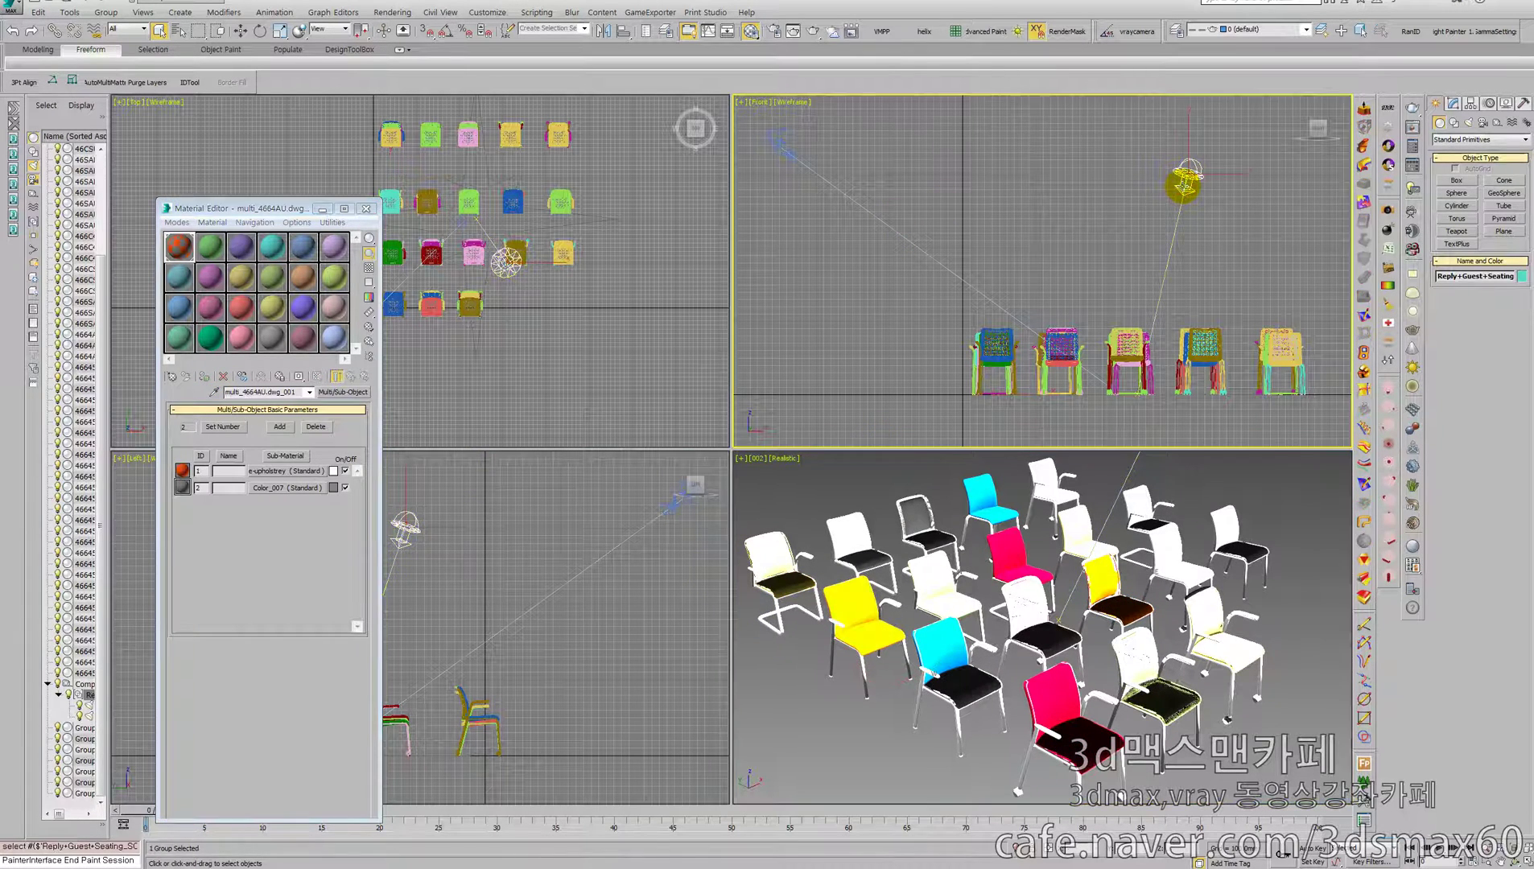
{"action": "left_click", "coordinate": [1452, 104]}
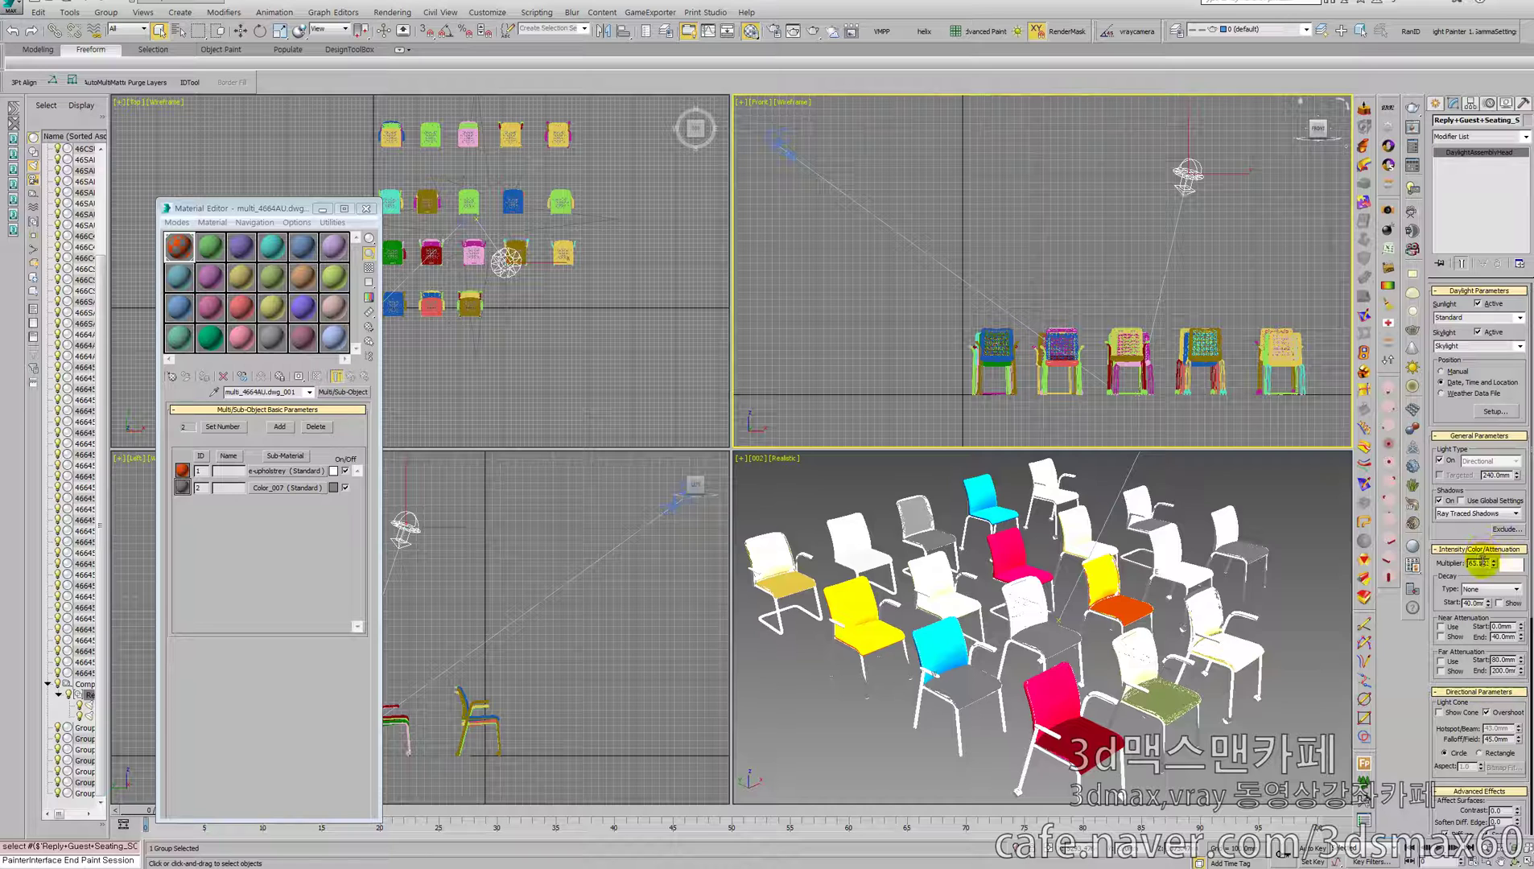
{"action": "type", "text": "10"}
{"action": "key", "text": "Return"}
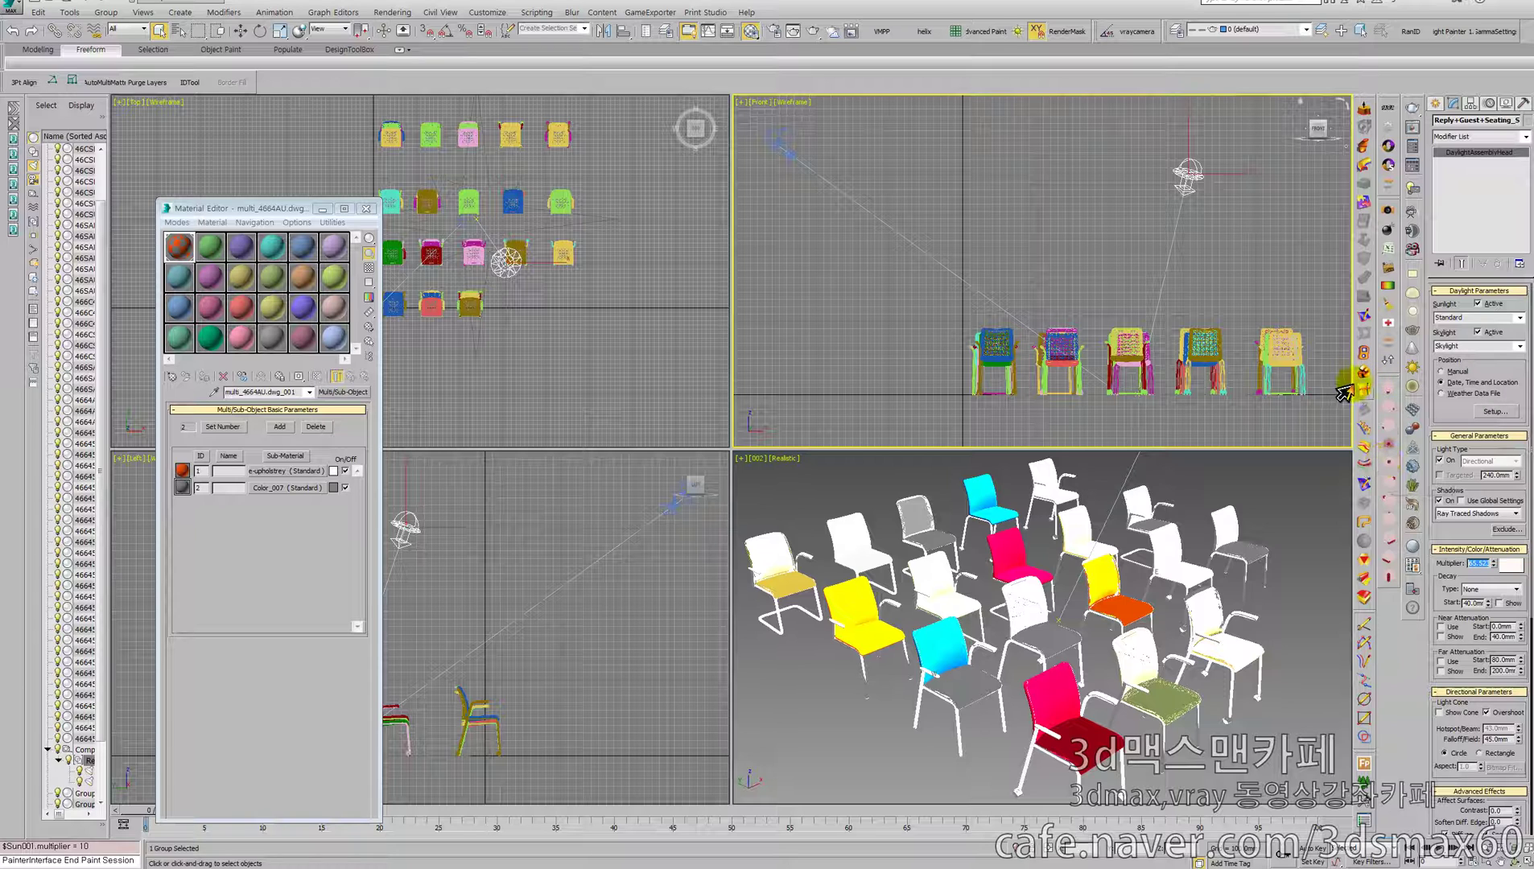
{"action": "left_click", "coordinate": [1440, 371]}
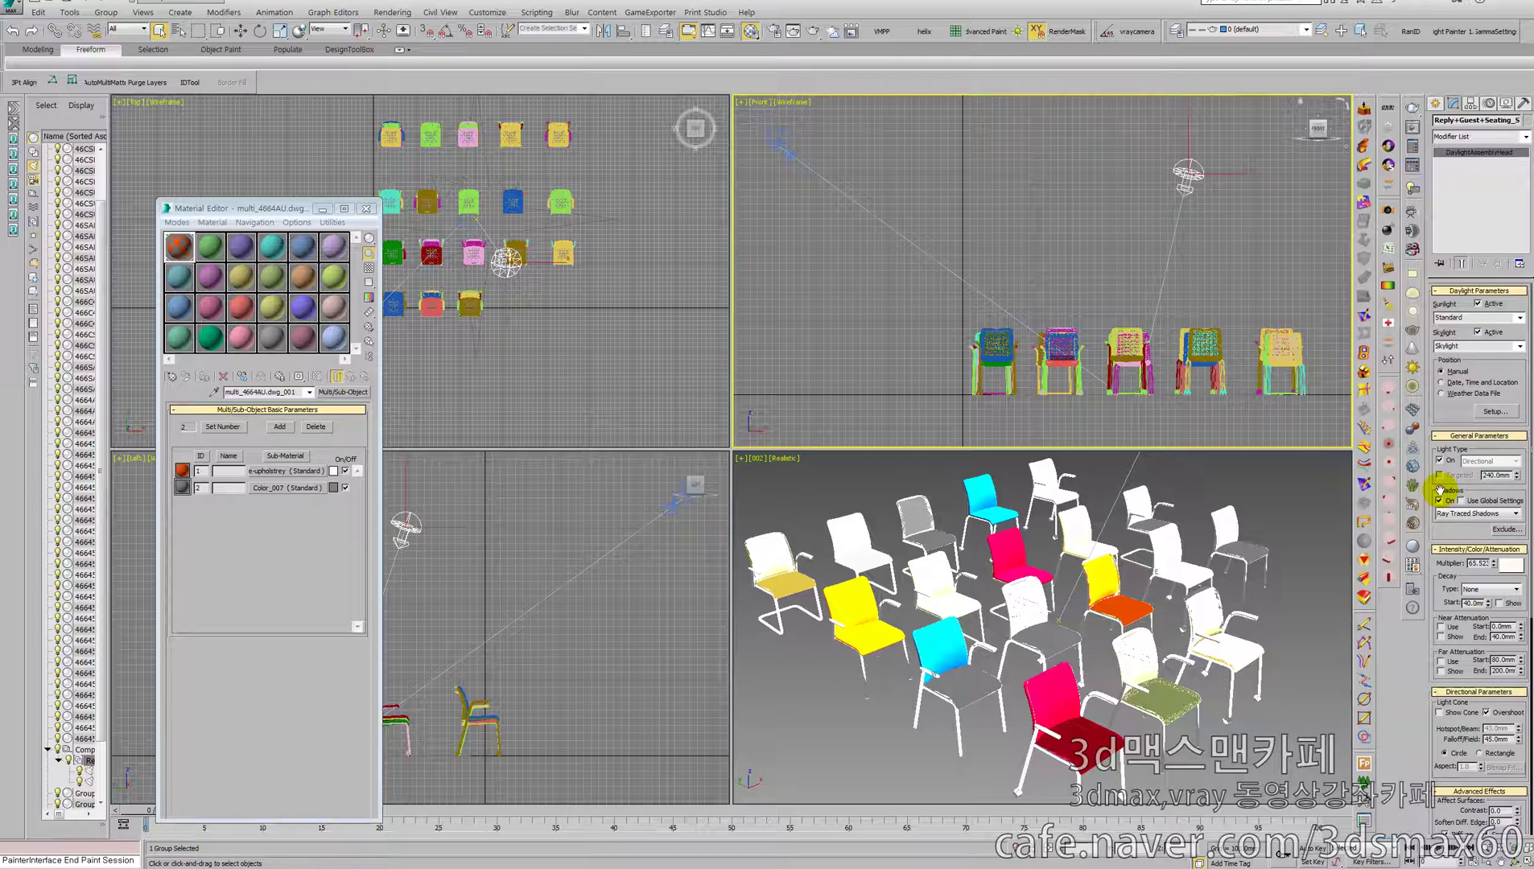
{"action": "left_click", "coordinate": [1470, 563]}
{"action": "type", "text": "1"}
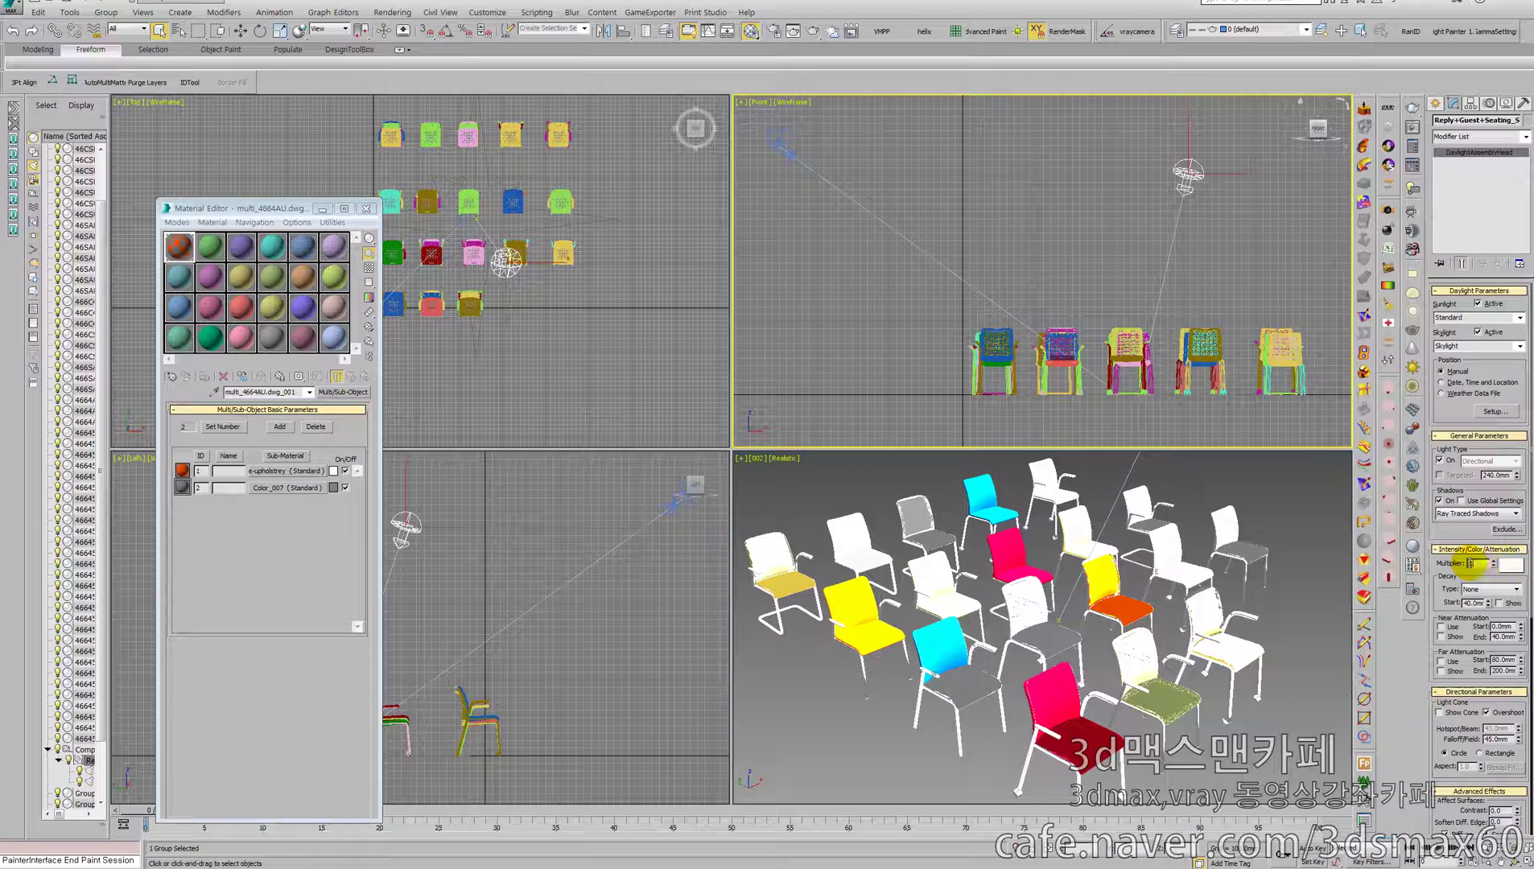
{"action": "type", "text": "0"}
{"action": "key", "text": "Return"}
{"action": "right_click", "coordinate": [1163, 544]}
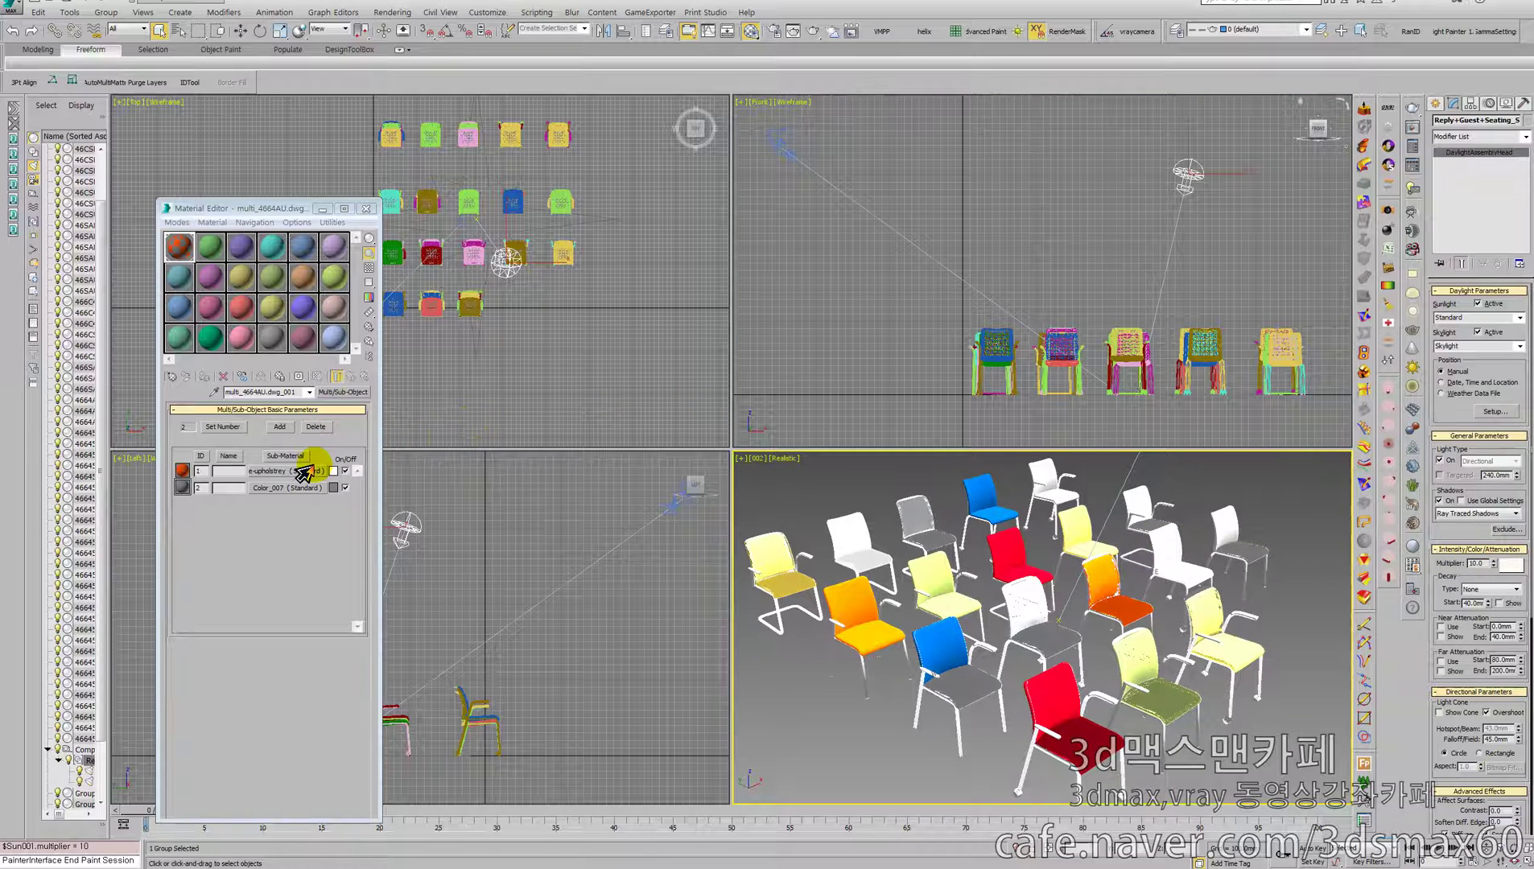
Examine the diffuse bitmap image of the Orange upholstery sub-material and return to the sub-material's parameters.
{"action": "left_click_drag", "start_coordinate": [304, 473], "coordinate": [801, 607]}
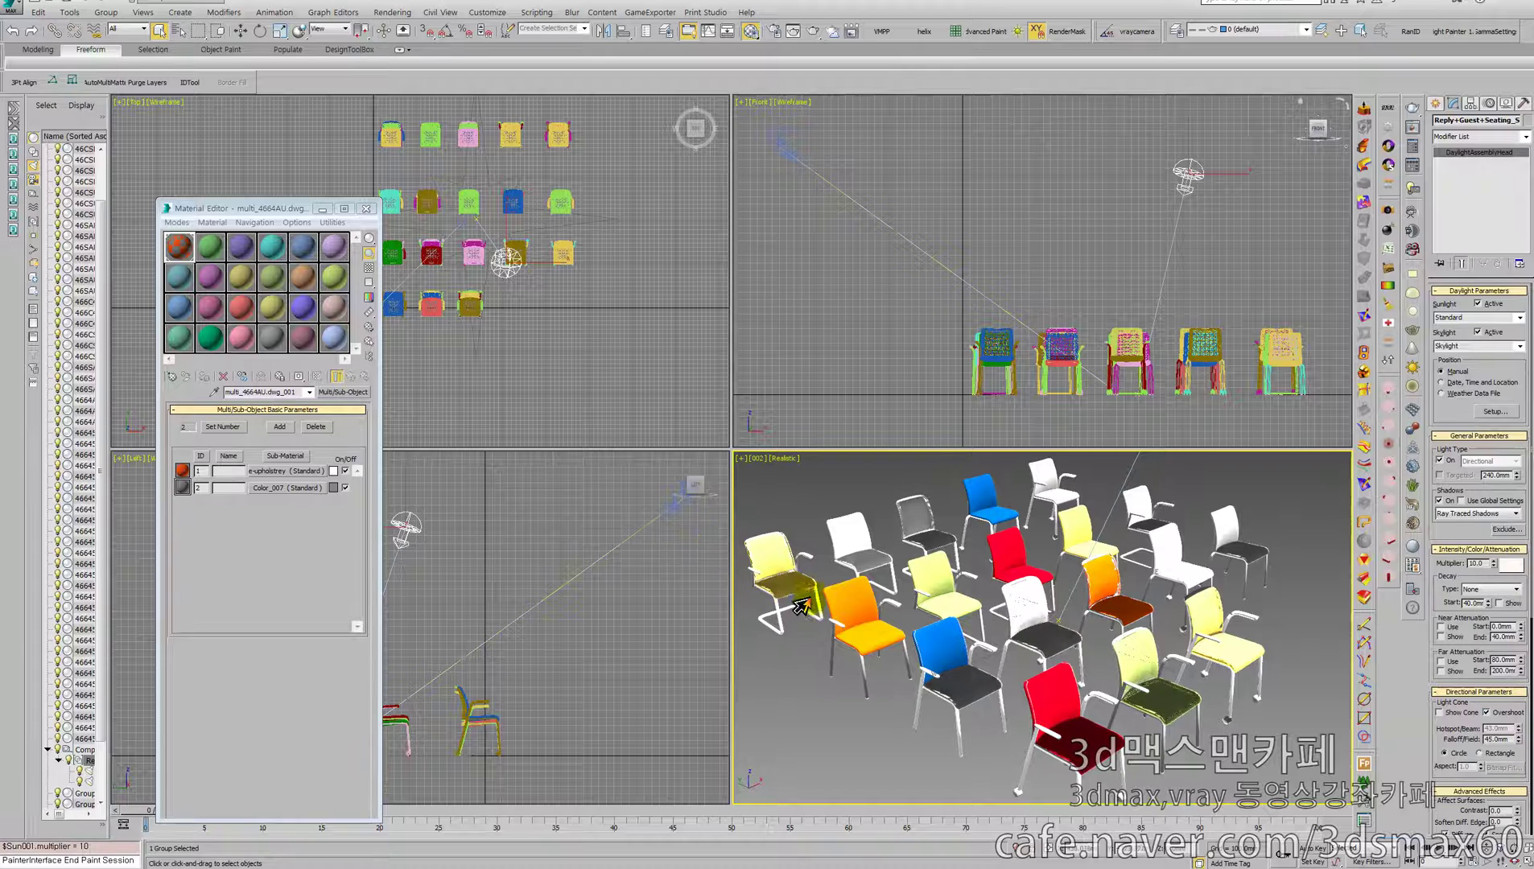
{"action": "left_click", "coordinate": [283, 471]}
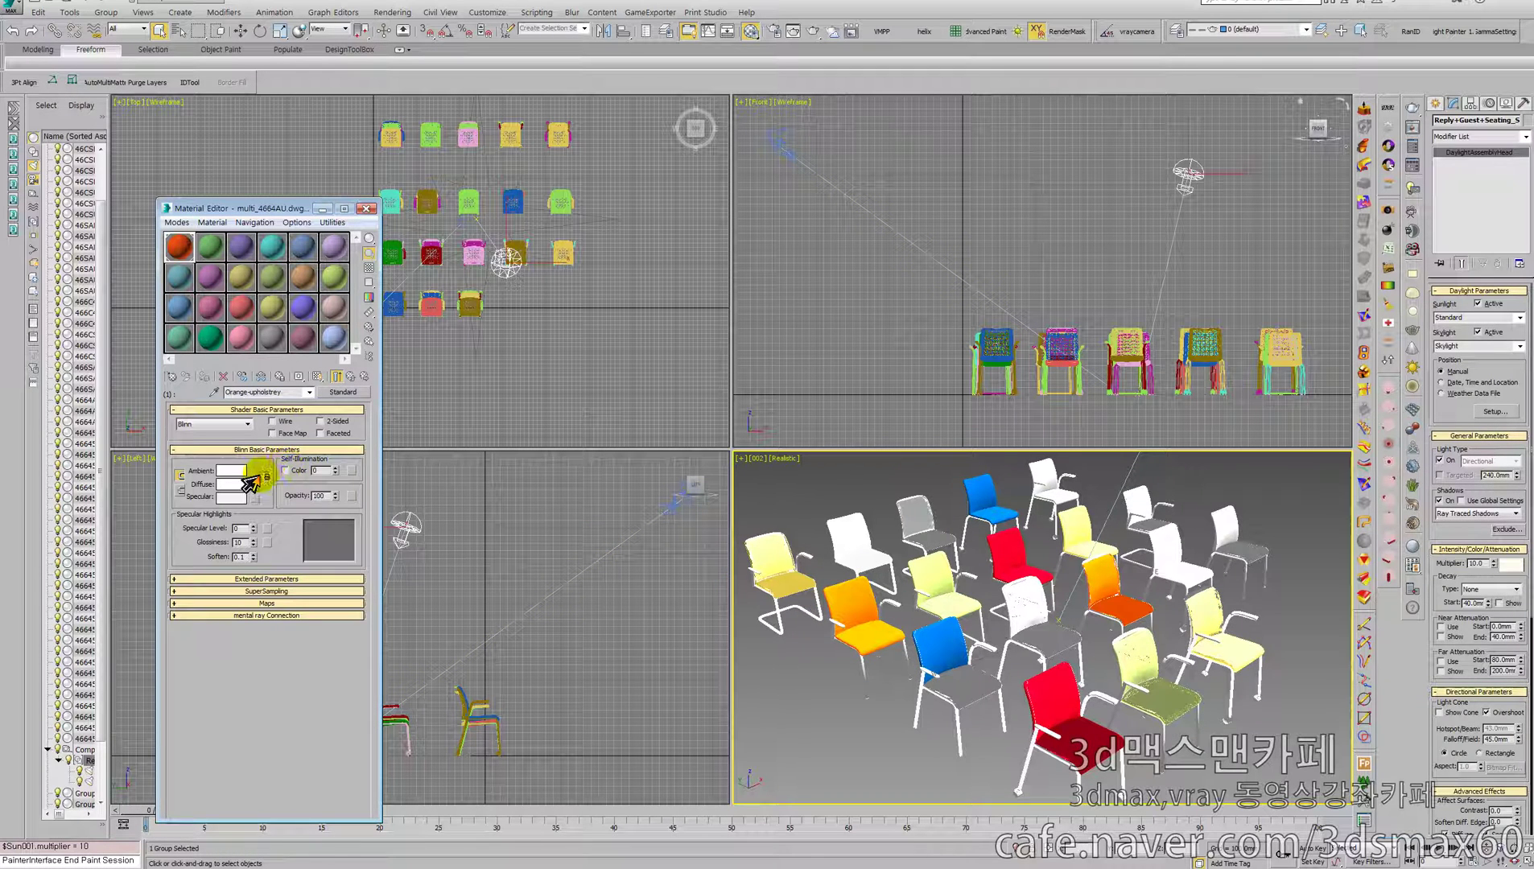
{"action": "left_click", "coordinate": [254, 483]}
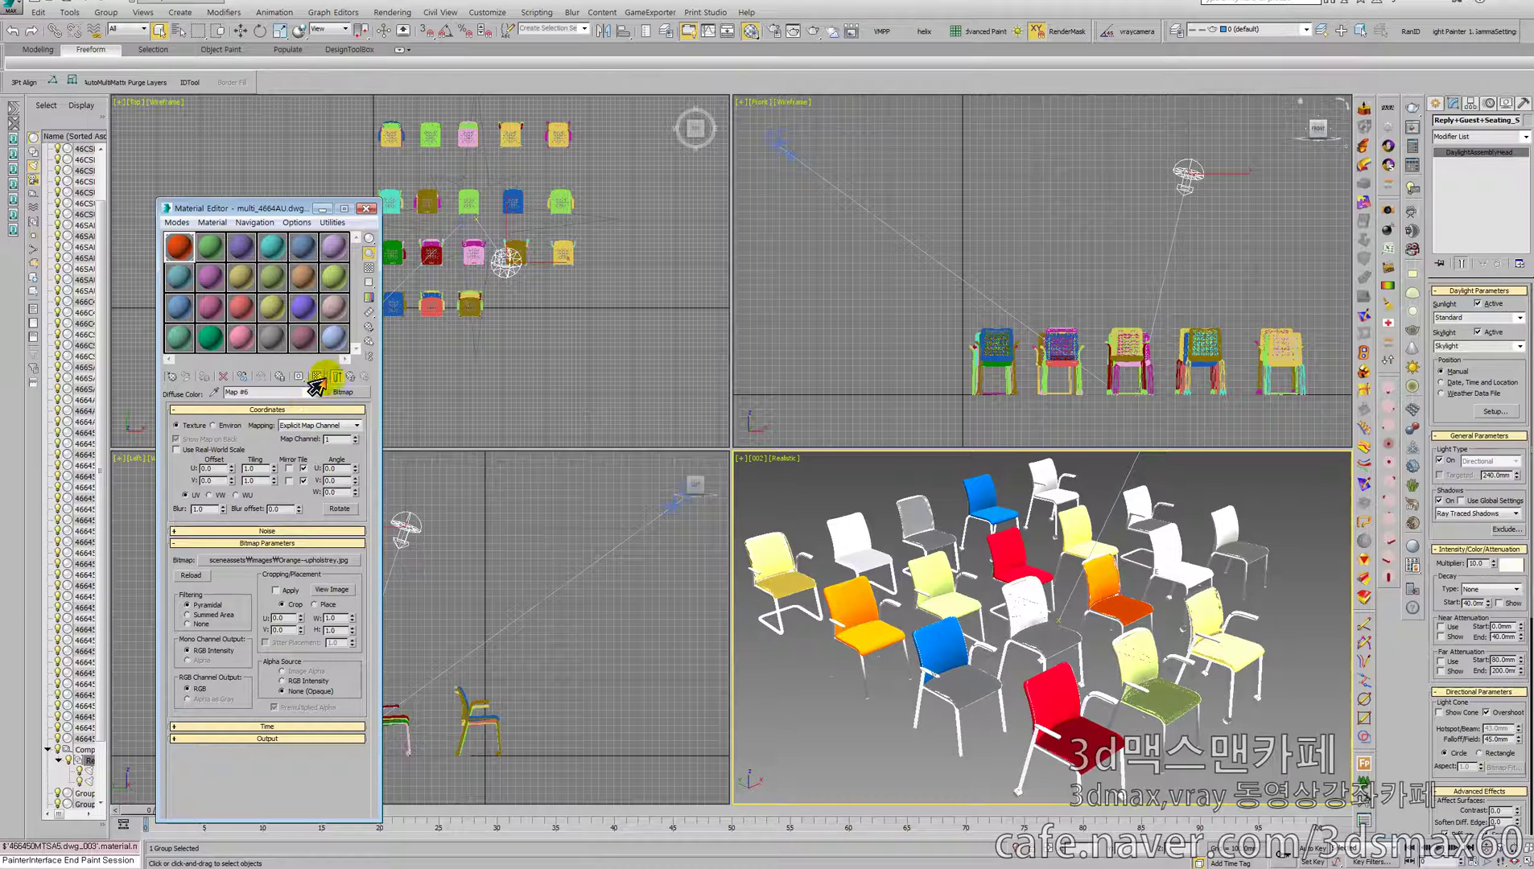
{"action": "left_click", "coordinate": [326, 587]}
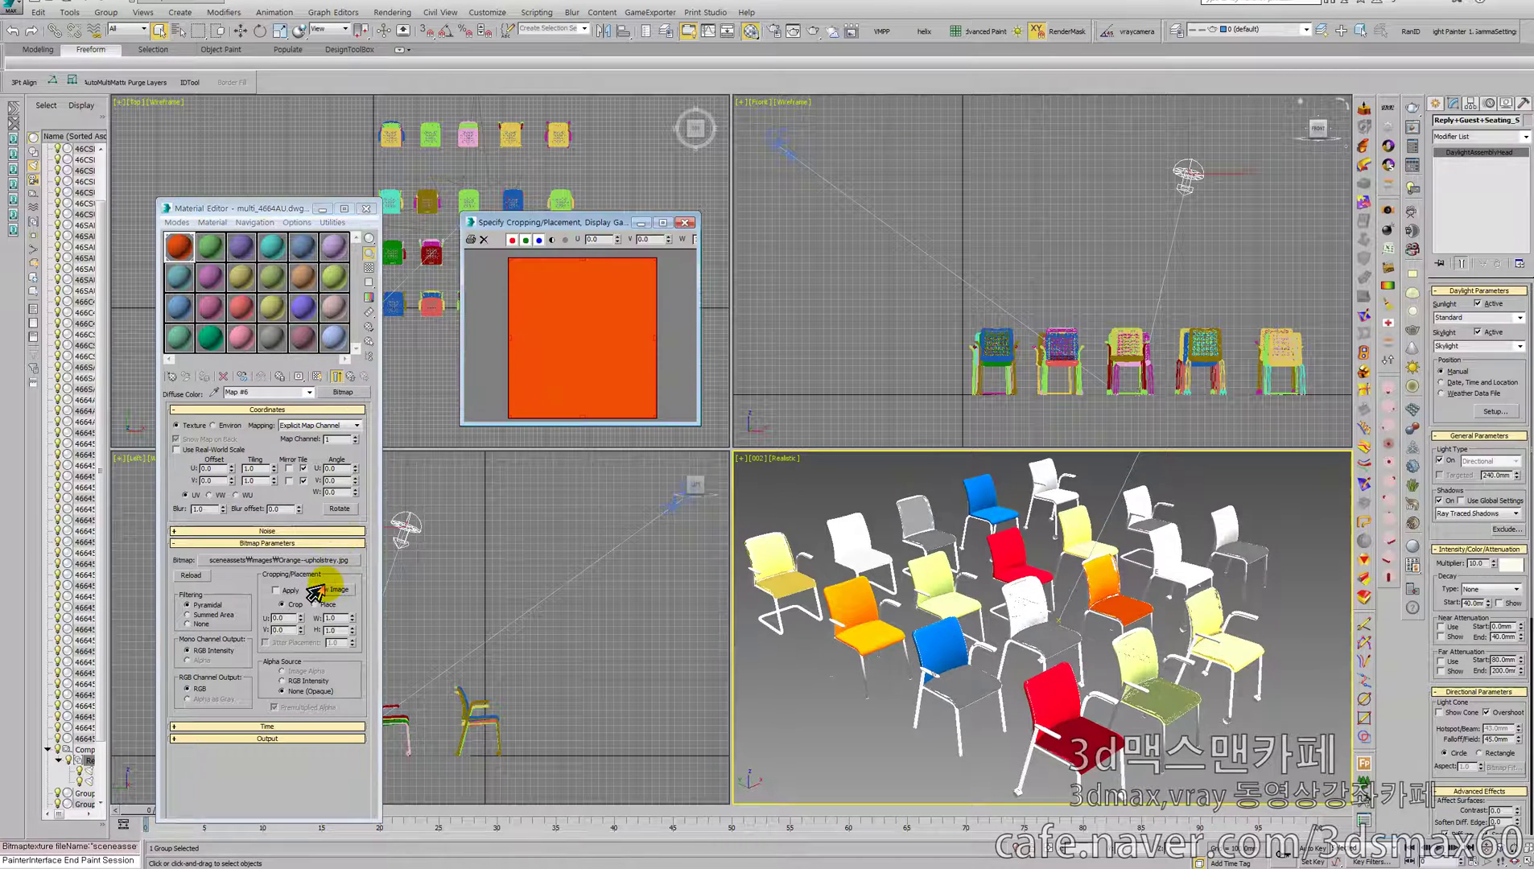
{"action": "left_click", "coordinate": [683, 223]}
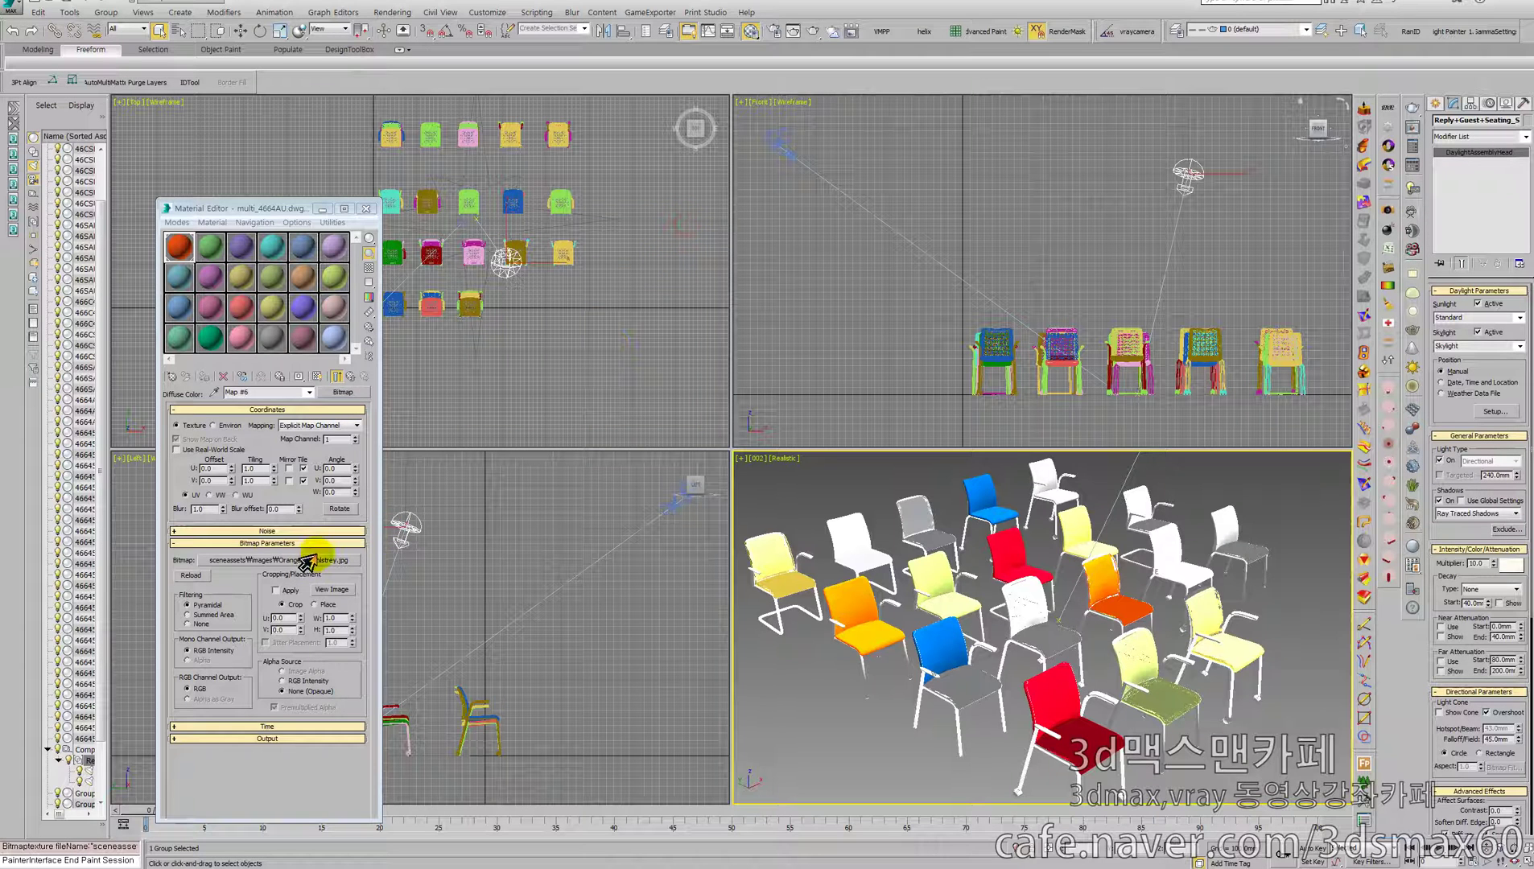
{"action": "left_click", "coordinate": [339, 380]}
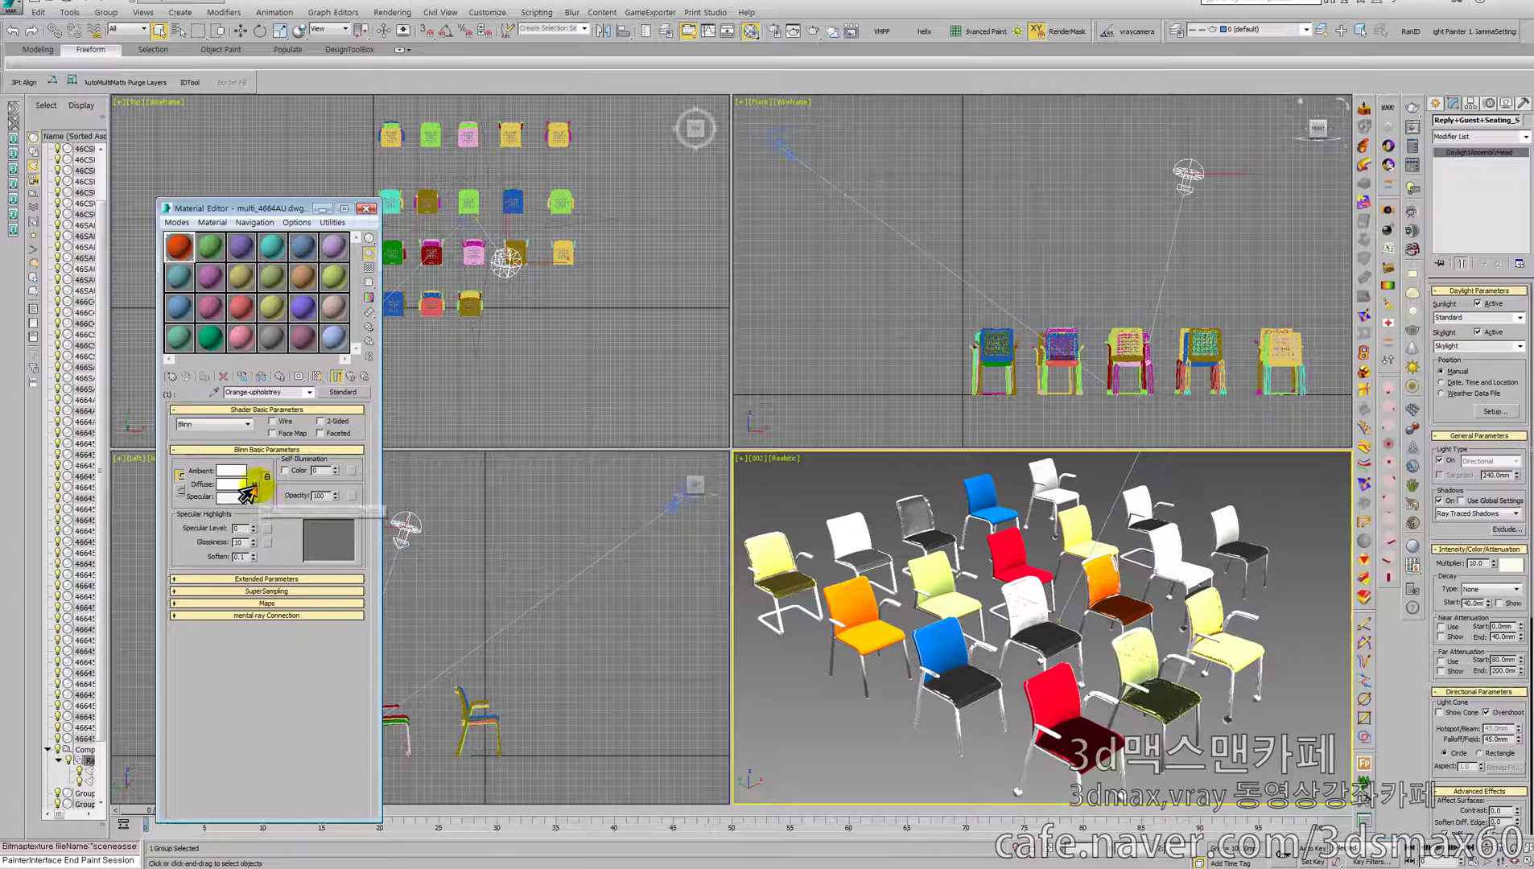
Clear the diffuse bitmap from the Orange upholstery sub-material and set its diffuse colour to magenta.
{"action": "right_click", "coordinate": [253, 486]}
{"action": "left_click", "coordinate": [272, 520]}
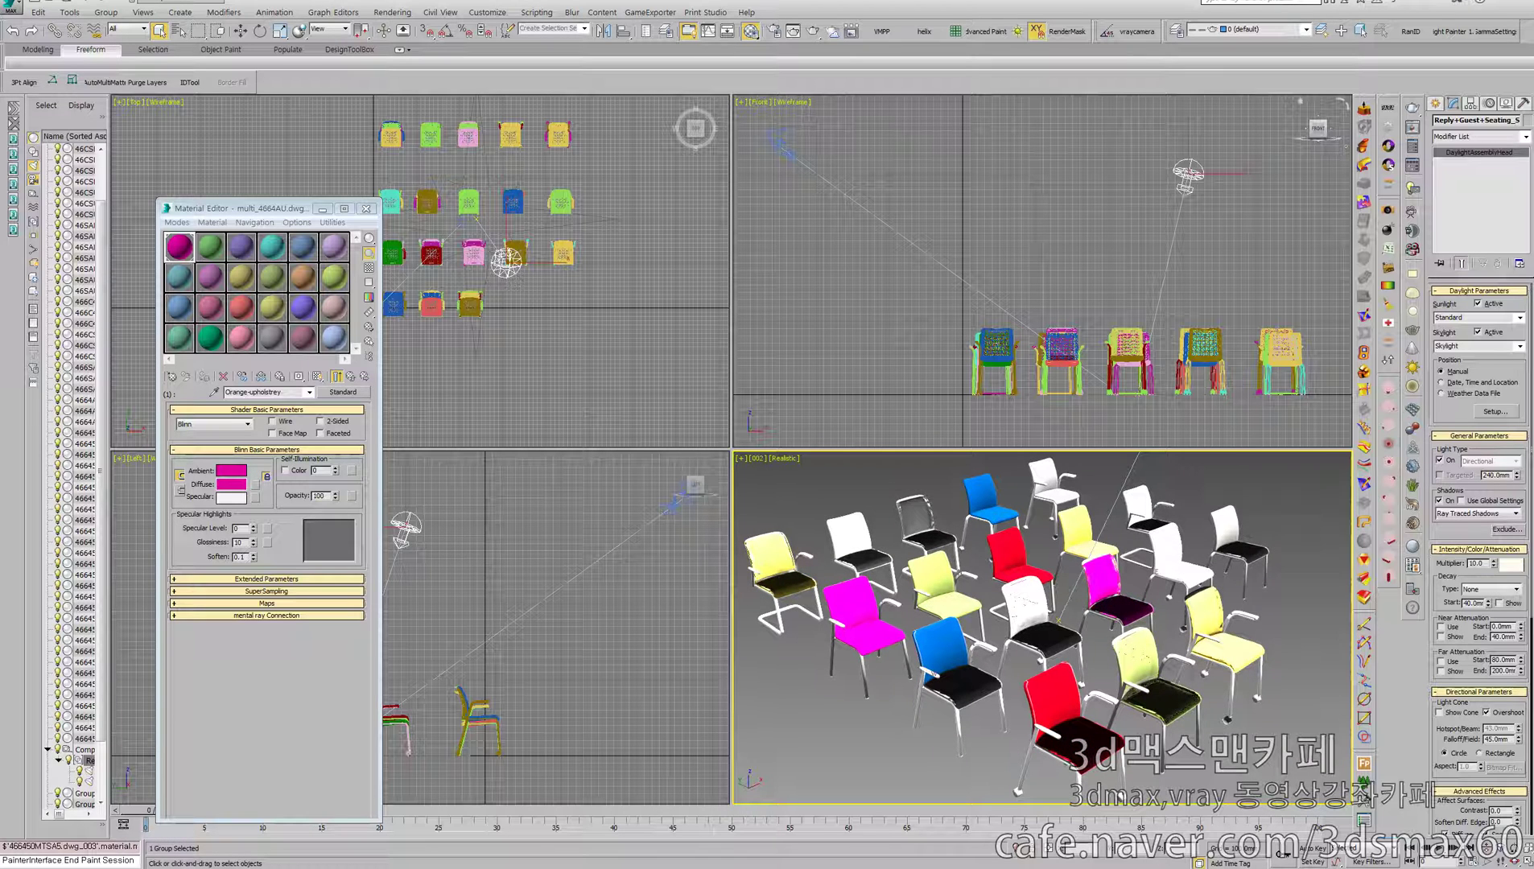
Change the Orange upholstery sub-material's diffuse colour to a saturated blue-violet with green 0 and blue 255.
{"action": "left_click_drag", "start_coordinate": [483, 0], "coordinate": [525, 277]}
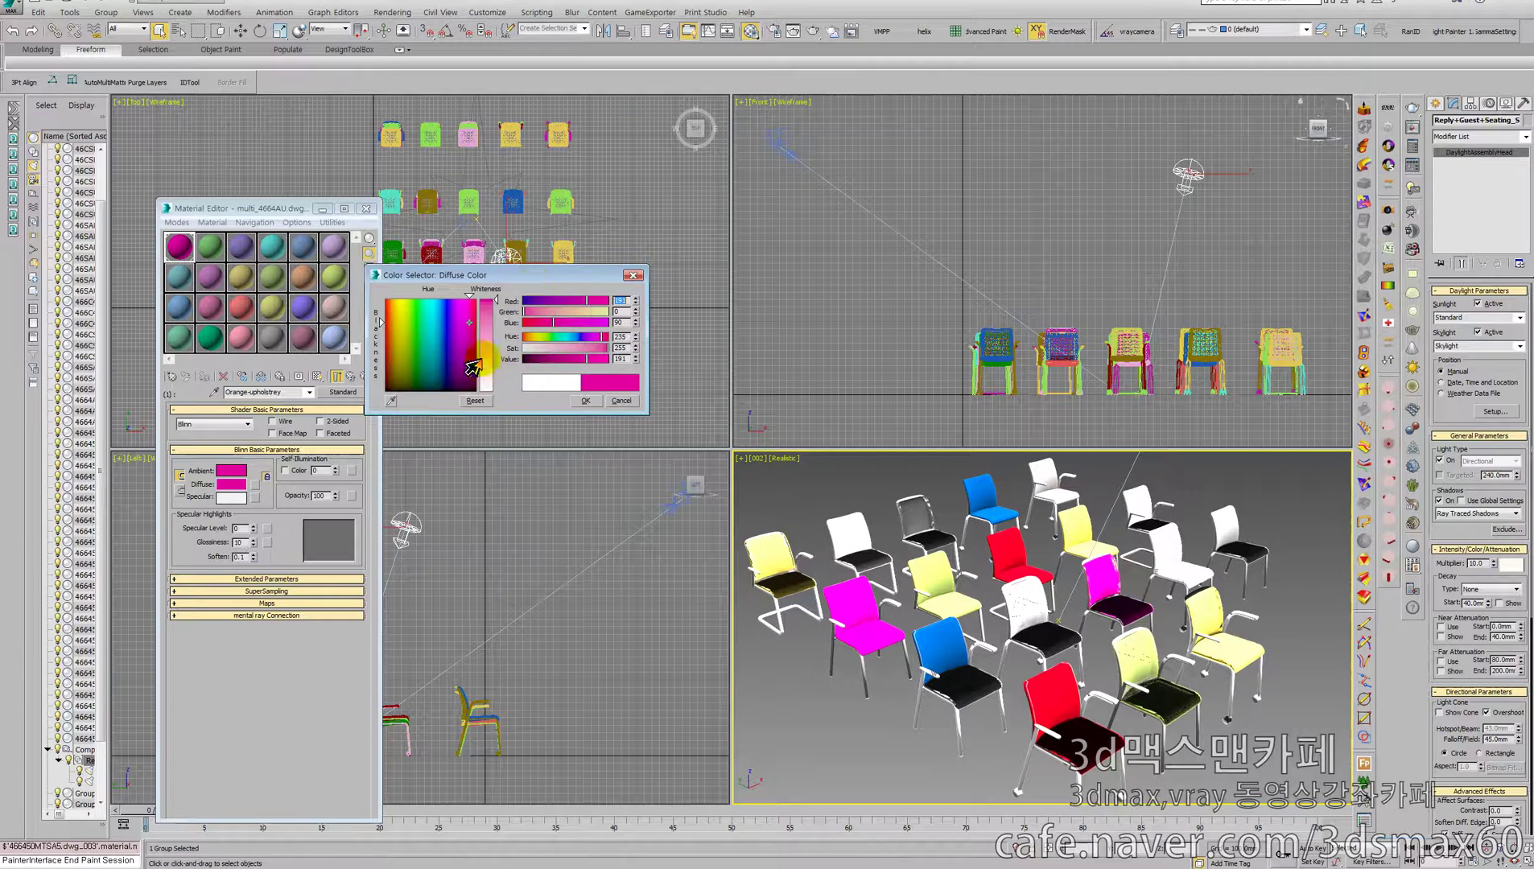
{"action": "left_click", "coordinate": [448, 299]}
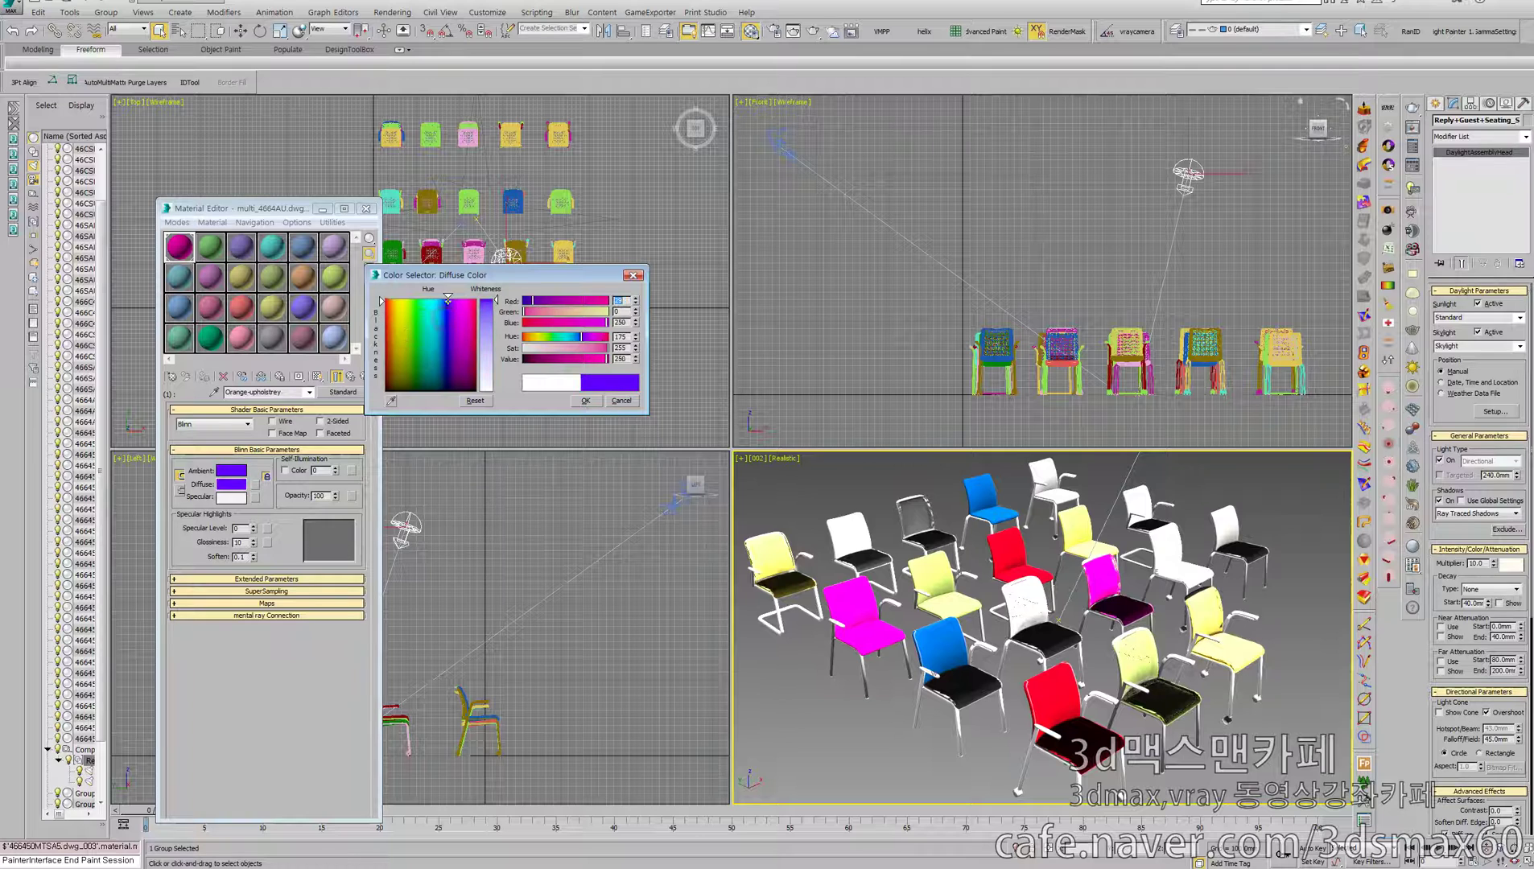
{"action": "left_click", "coordinate": [587, 400]}
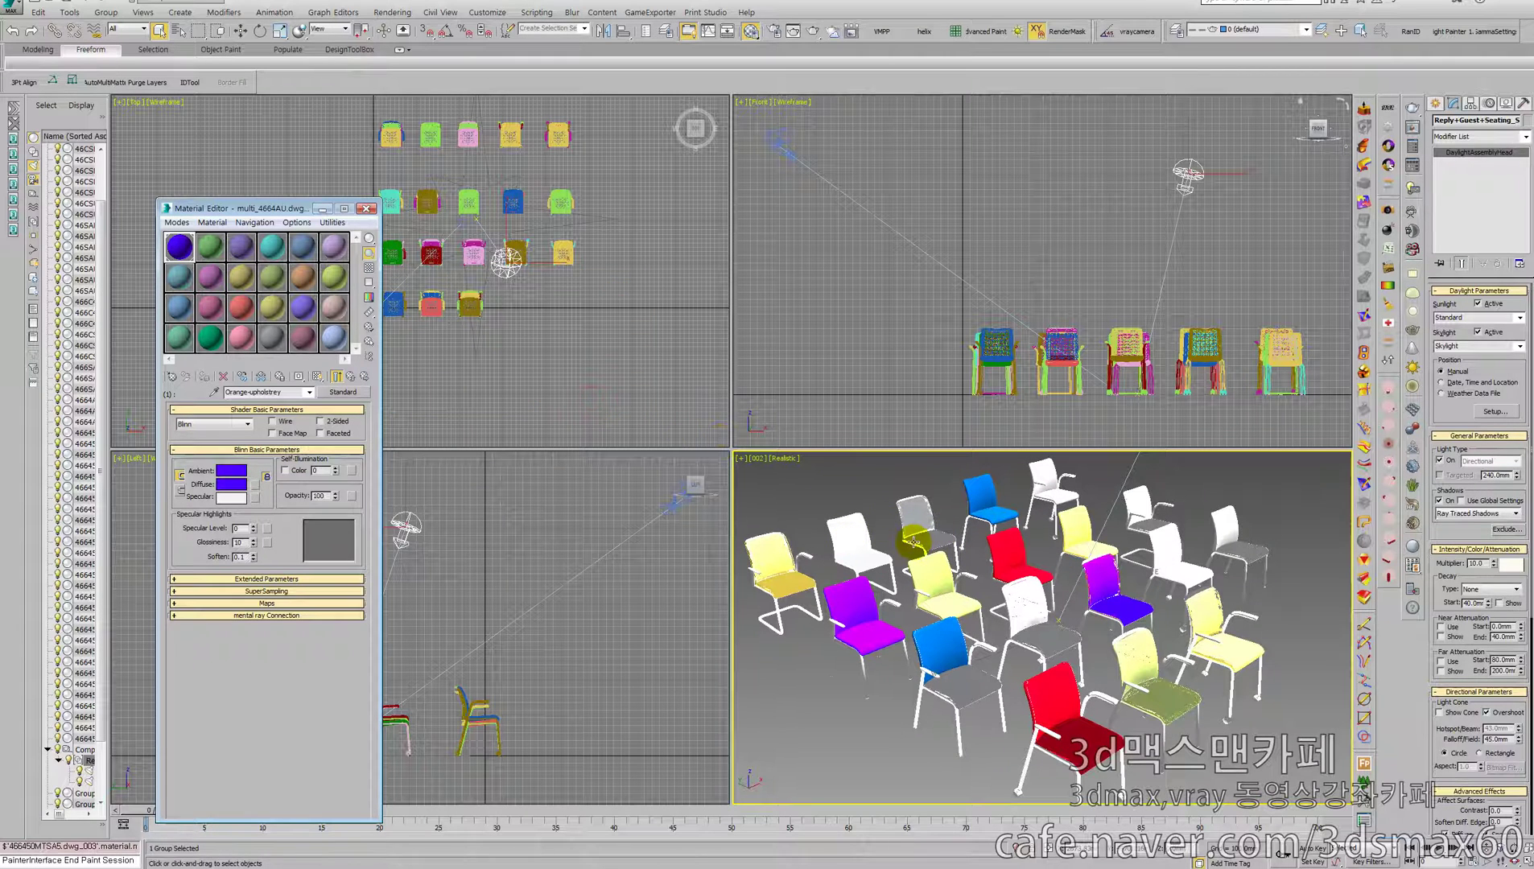
Pick the front red chair's material into the second Material Editor slot and open its Red-upholstery sub-material.
{"action": "left_click", "coordinate": [208, 250]}
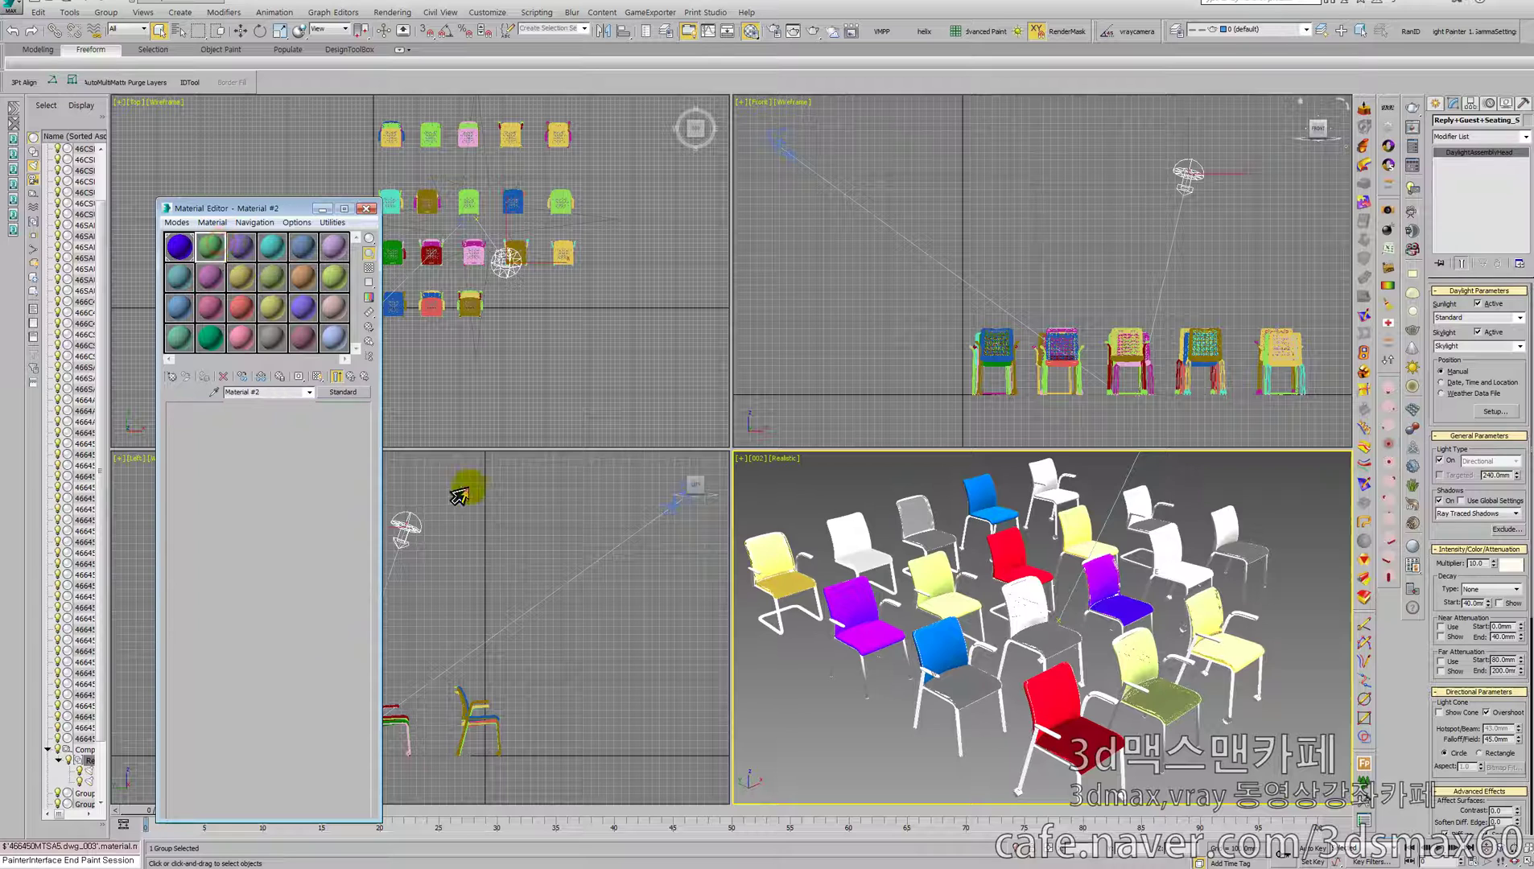
{"action": "left_click", "coordinate": [214, 392]}
{"action": "left_click", "coordinate": [1011, 693]}
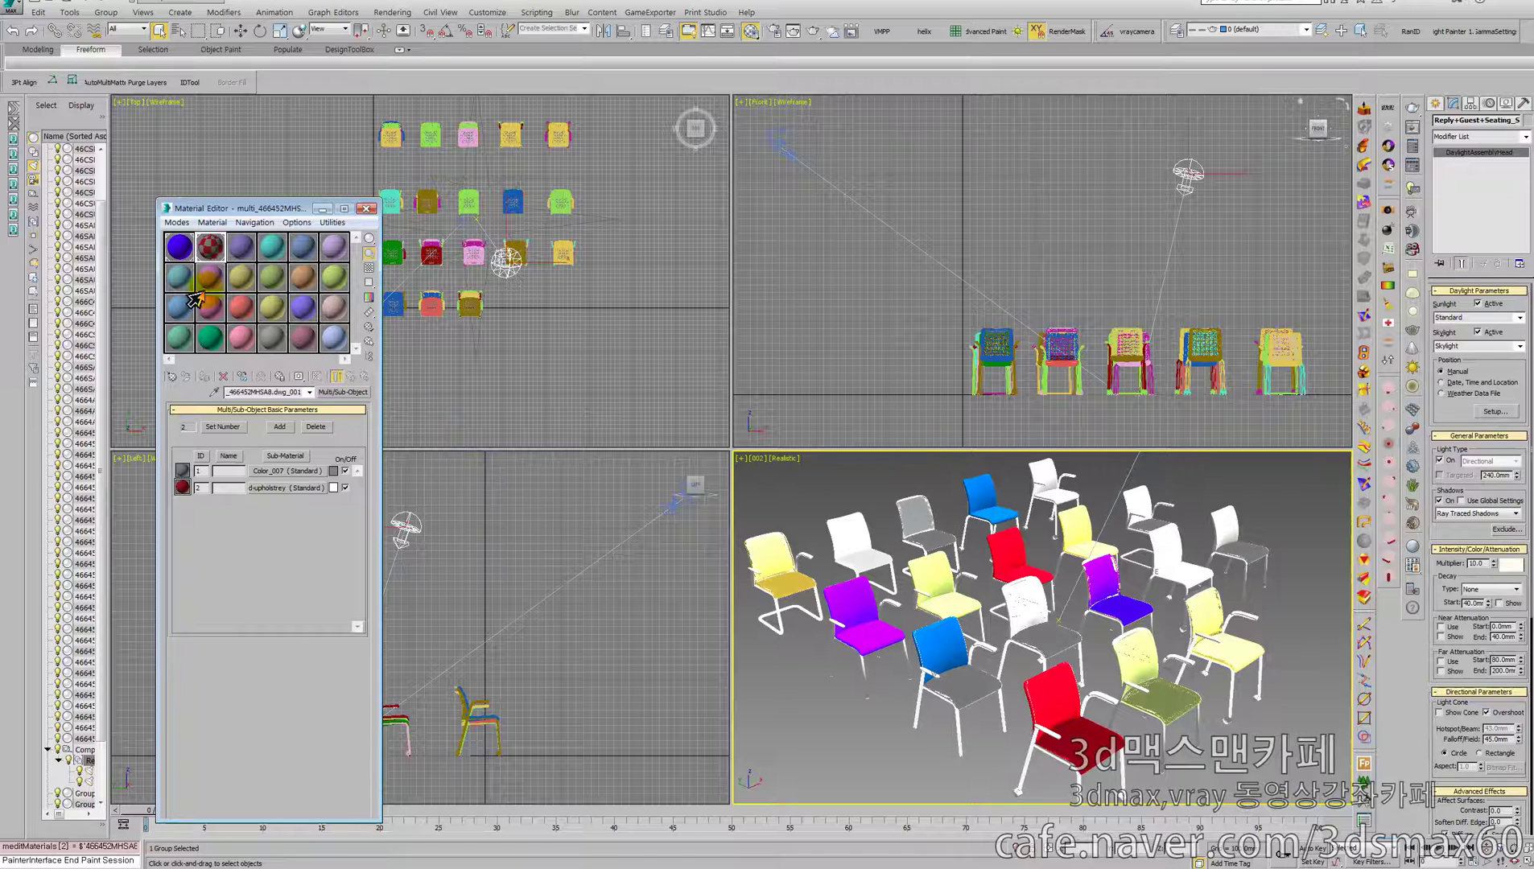
{"action": "left_click", "coordinate": [249, 489]}
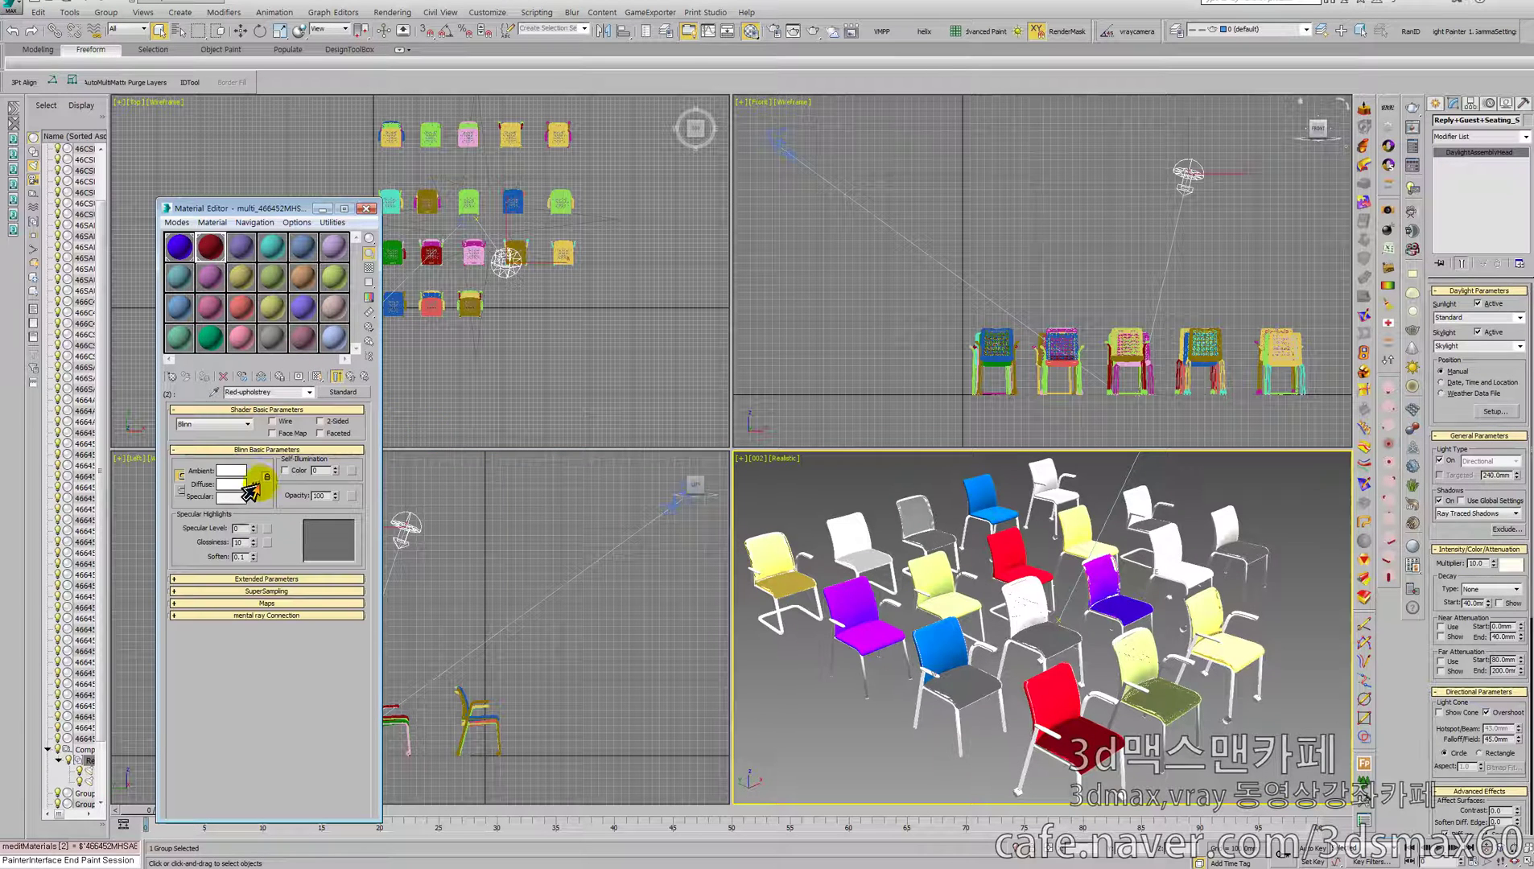
Clear the diffuse bitmap from the Red-upholstery sub-material and set its diffuse colour to a saturated golden yellow.
{"action": "right_click", "coordinate": [243, 491]}
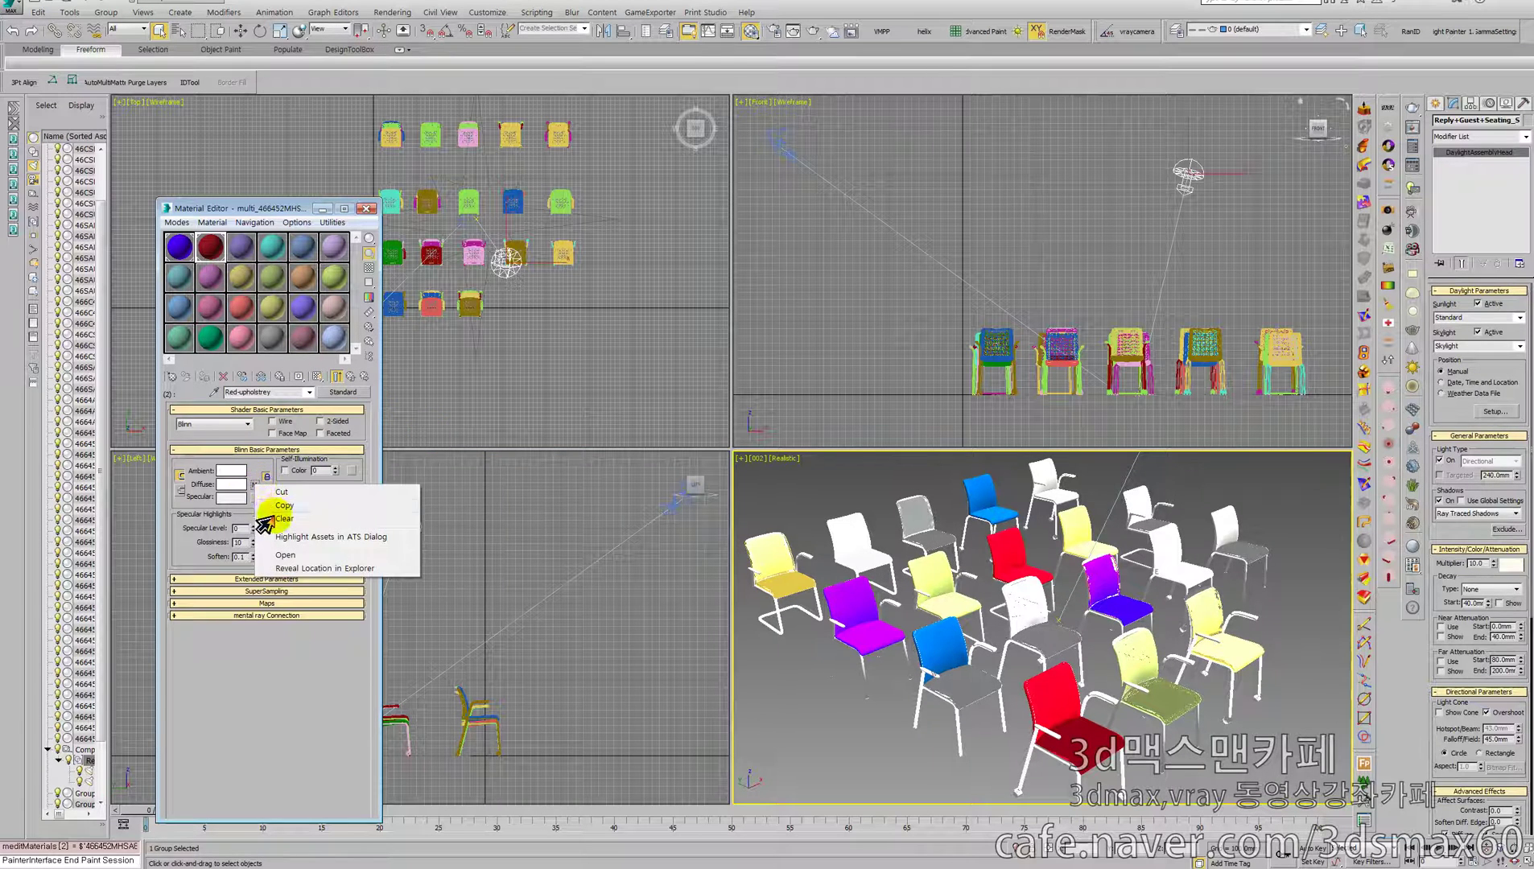
{"action": "left_click", "coordinate": [264, 508]}
{"action": "left_click", "coordinate": [231, 484]}
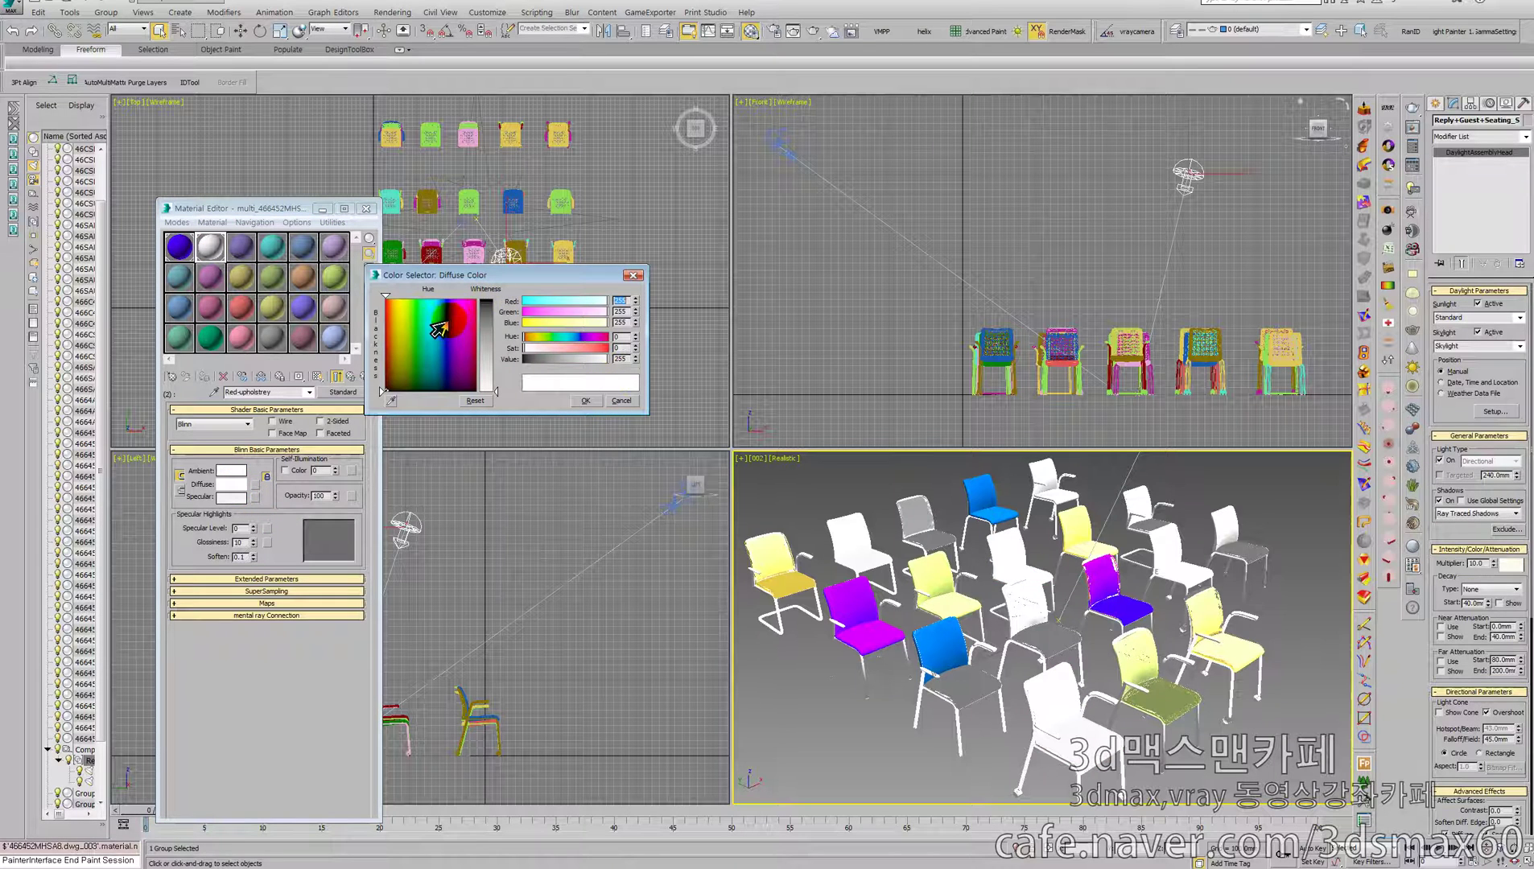
{"action": "left_click", "coordinate": [459, 357]}
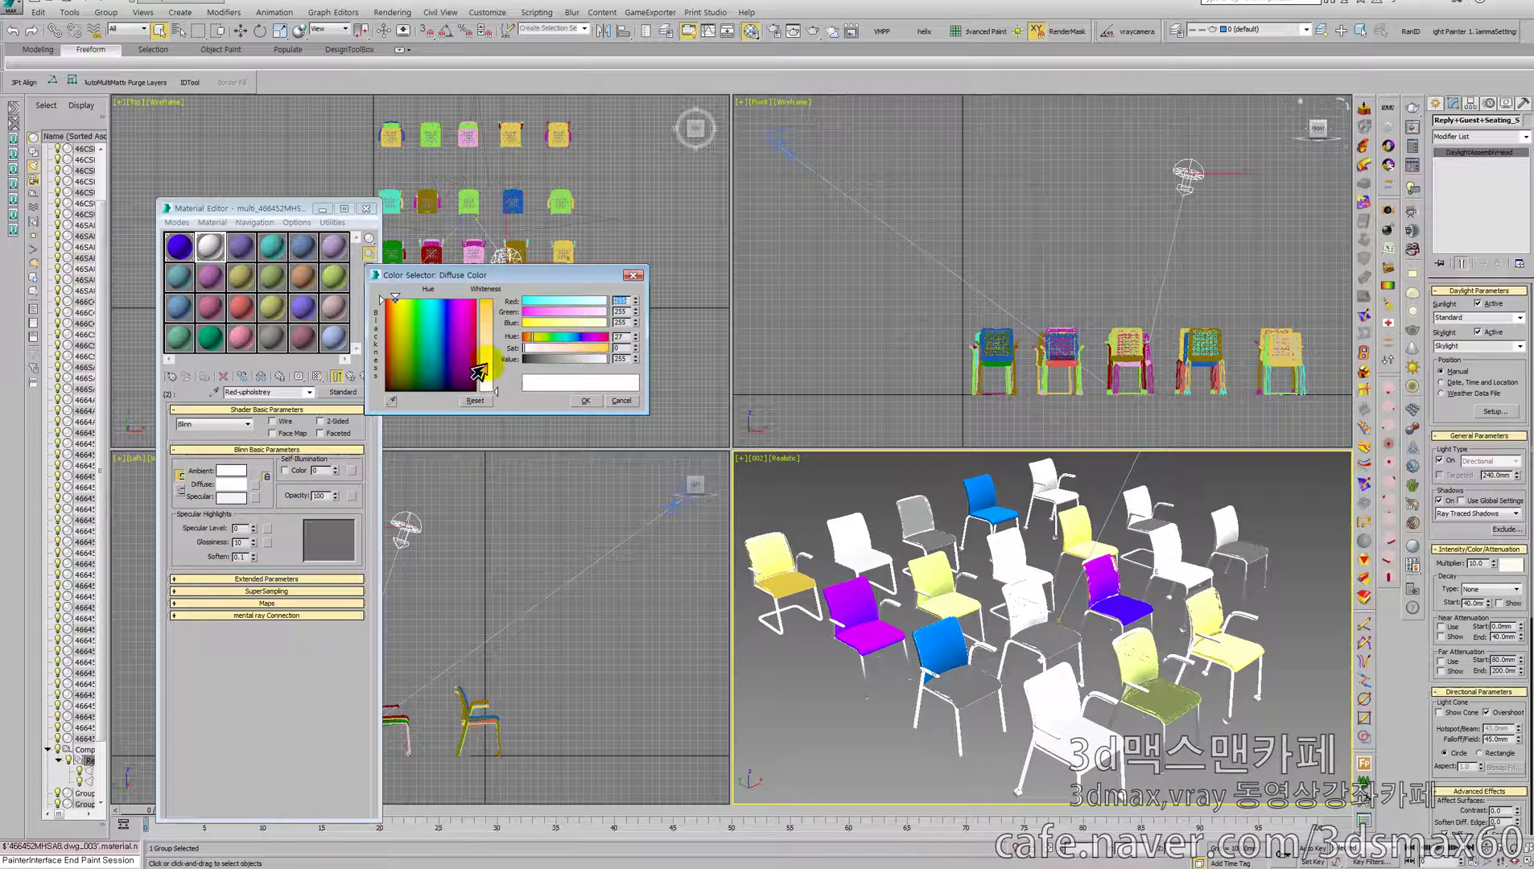
{"action": "left_click_drag", "start_coordinate": [478, 373], "coordinate": [486, 300]}
{"action": "left_click", "coordinate": [584, 400]}
Test-render the 002 view of the chairs with V-Ray and close the frame buffer.
{"action": "left_click", "coordinate": [842, 586]}
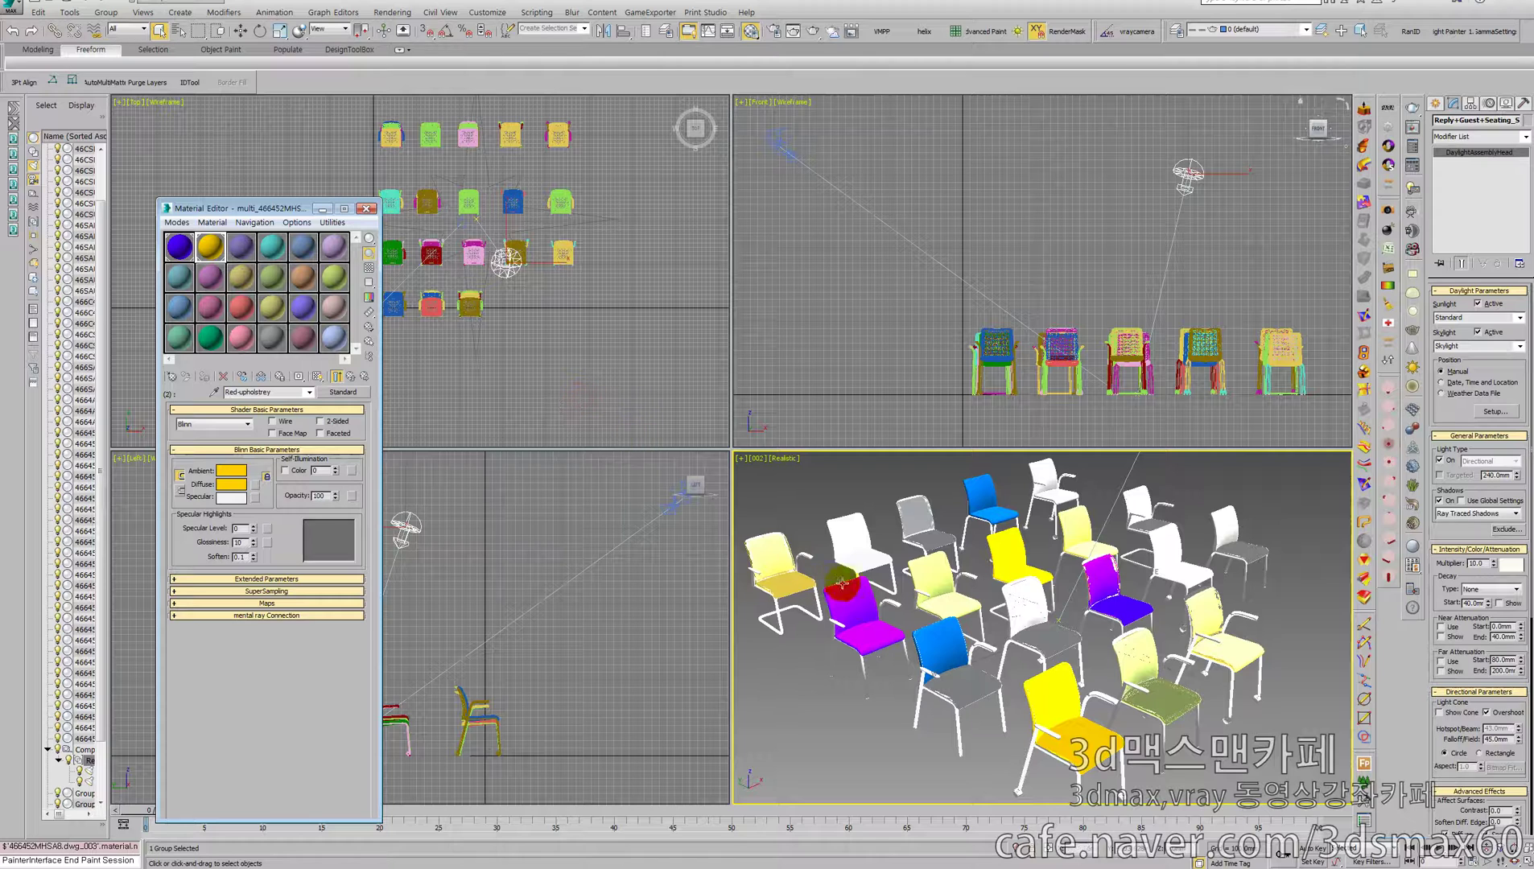
{"action": "left_click", "coordinate": [942, 638]}
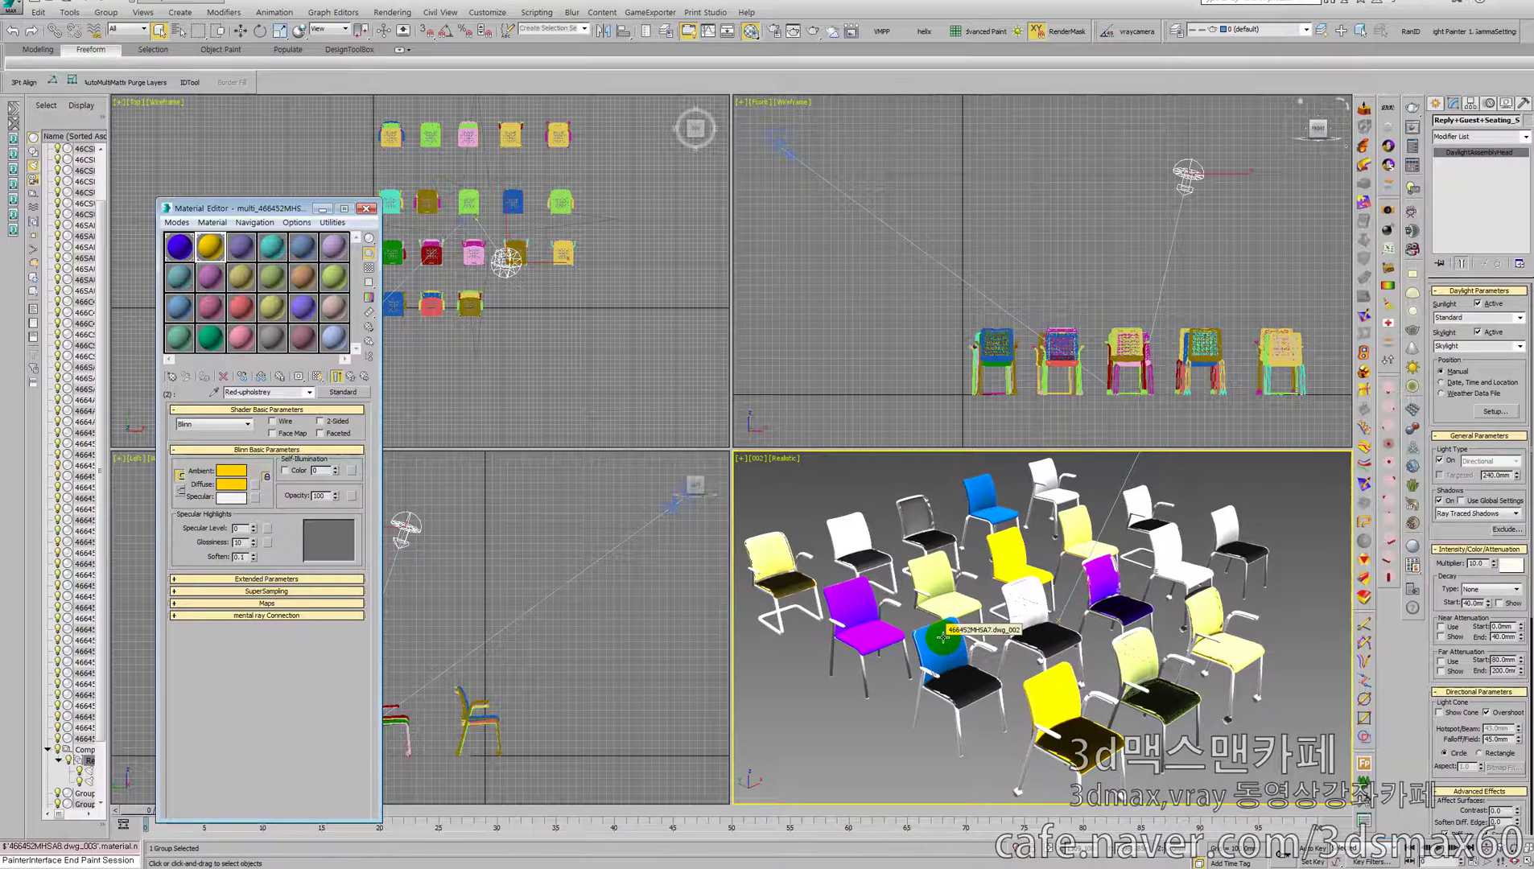
{"action": "key", "text": "shift+q"}
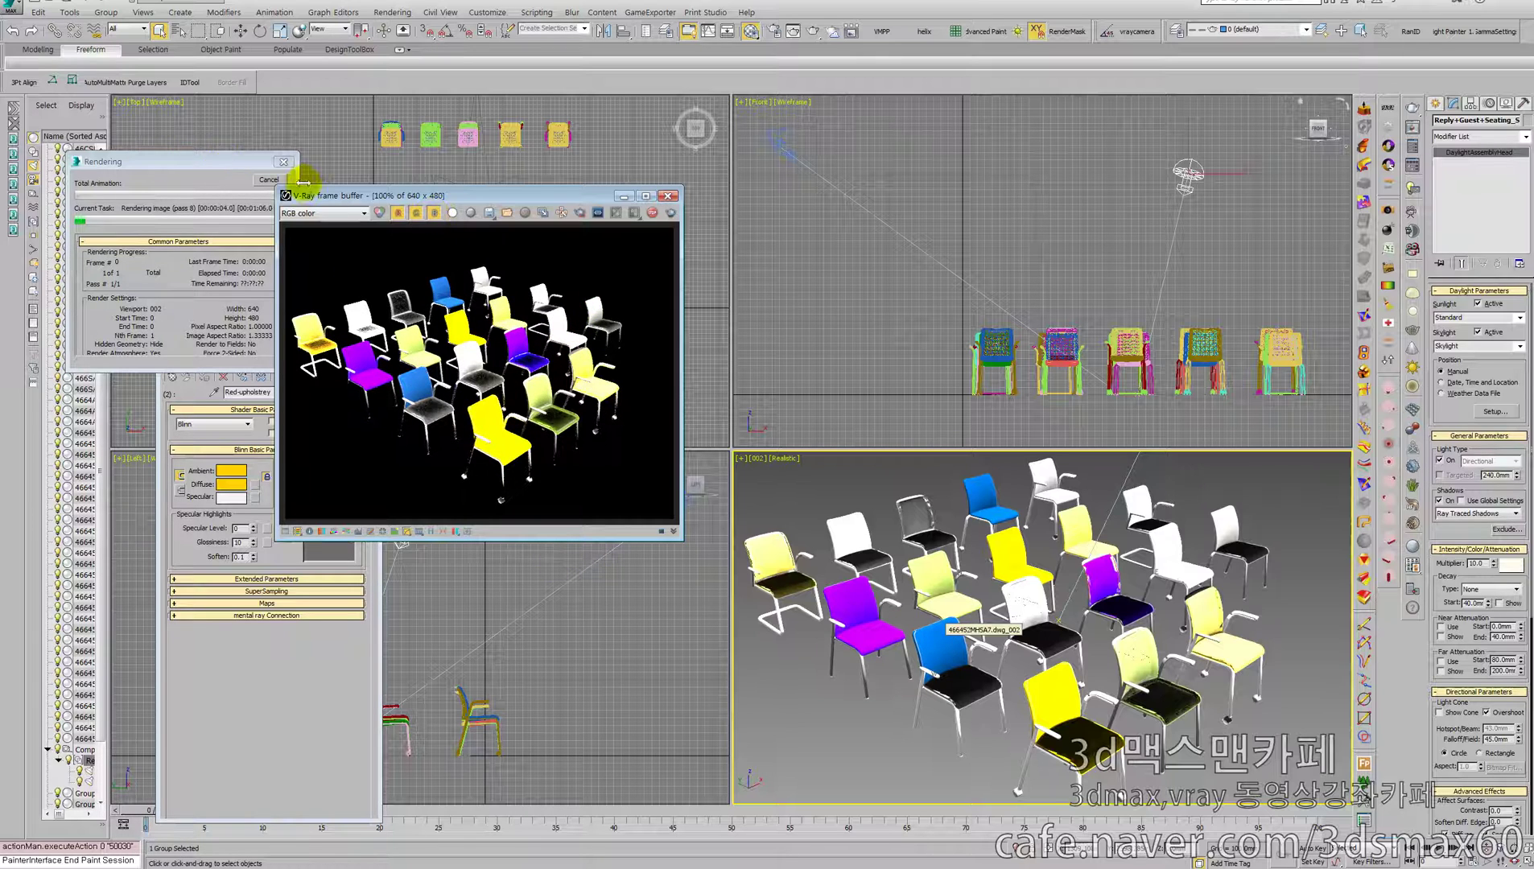
{"action": "left_click", "coordinate": [668, 195]}
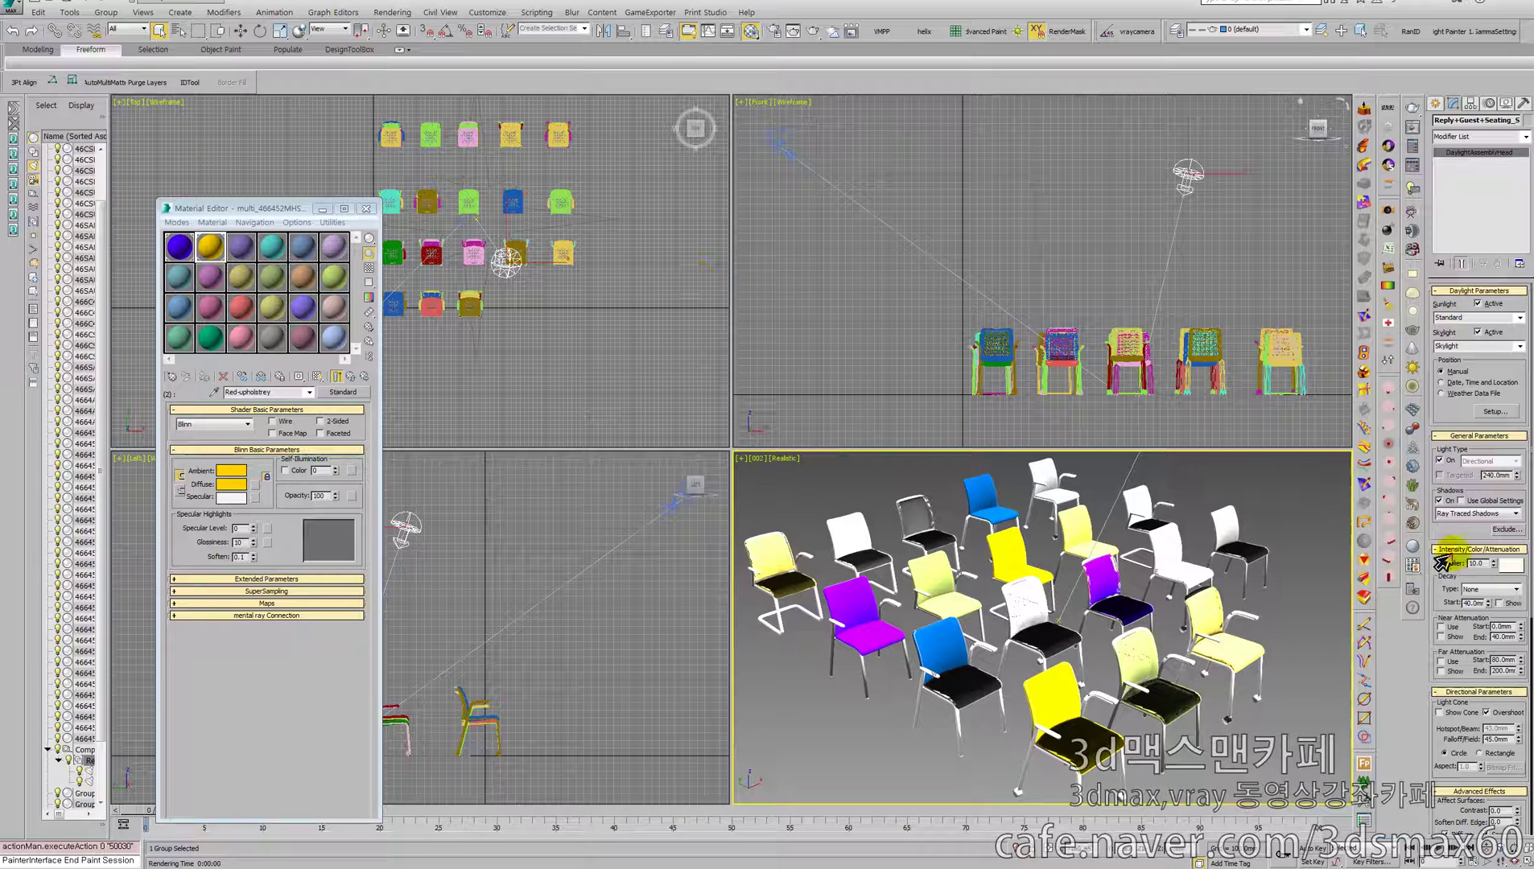
Set the daylight's sunlight intensity multiplier to 1.
{"action": "double_click", "coordinate": [1476, 563]}
{"action": "type", "text": "1"}
{"action": "key", "text": "Return"}
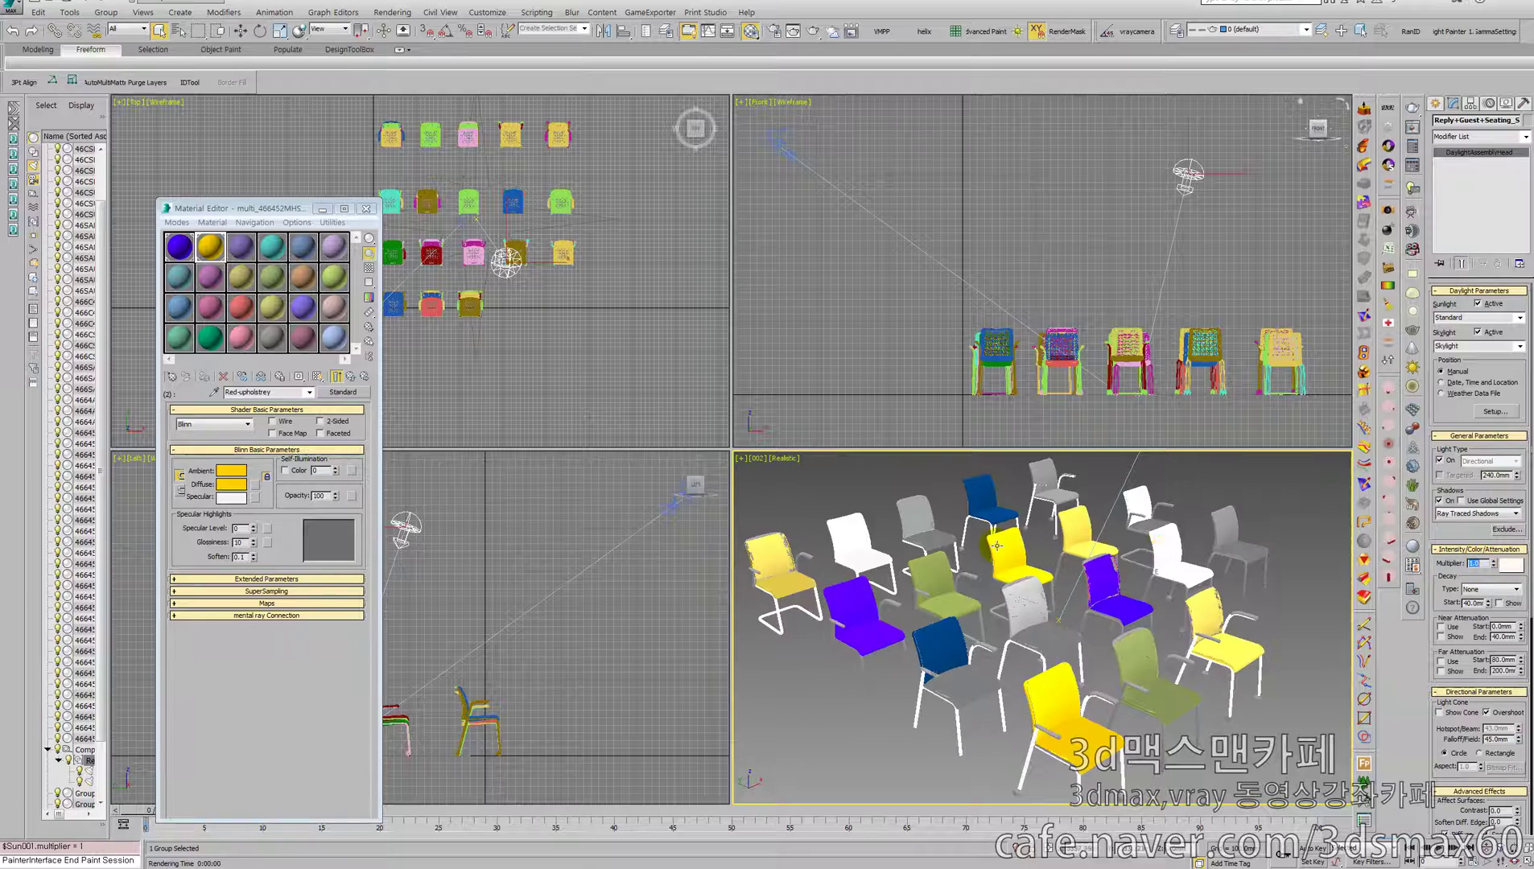
Render the 002 view again to check the chairs under the weaker sunlight, and stop the render.
{"action": "right_click", "coordinate": [996, 533]}
{"action": "left_click", "coordinate": [1015, 542]}
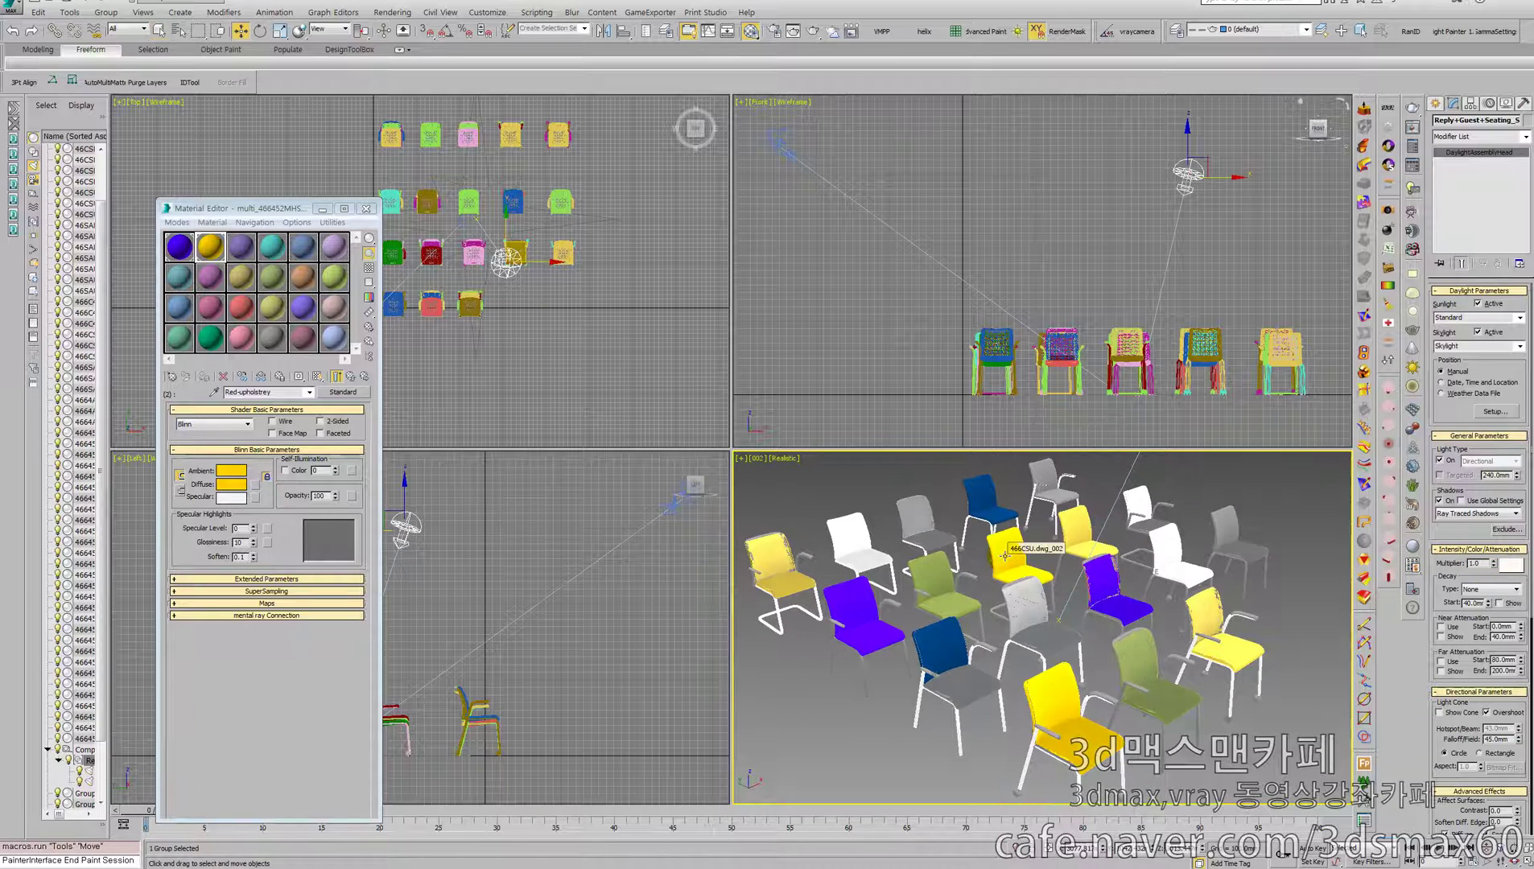
{"action": "key", "text": "shift+q"}
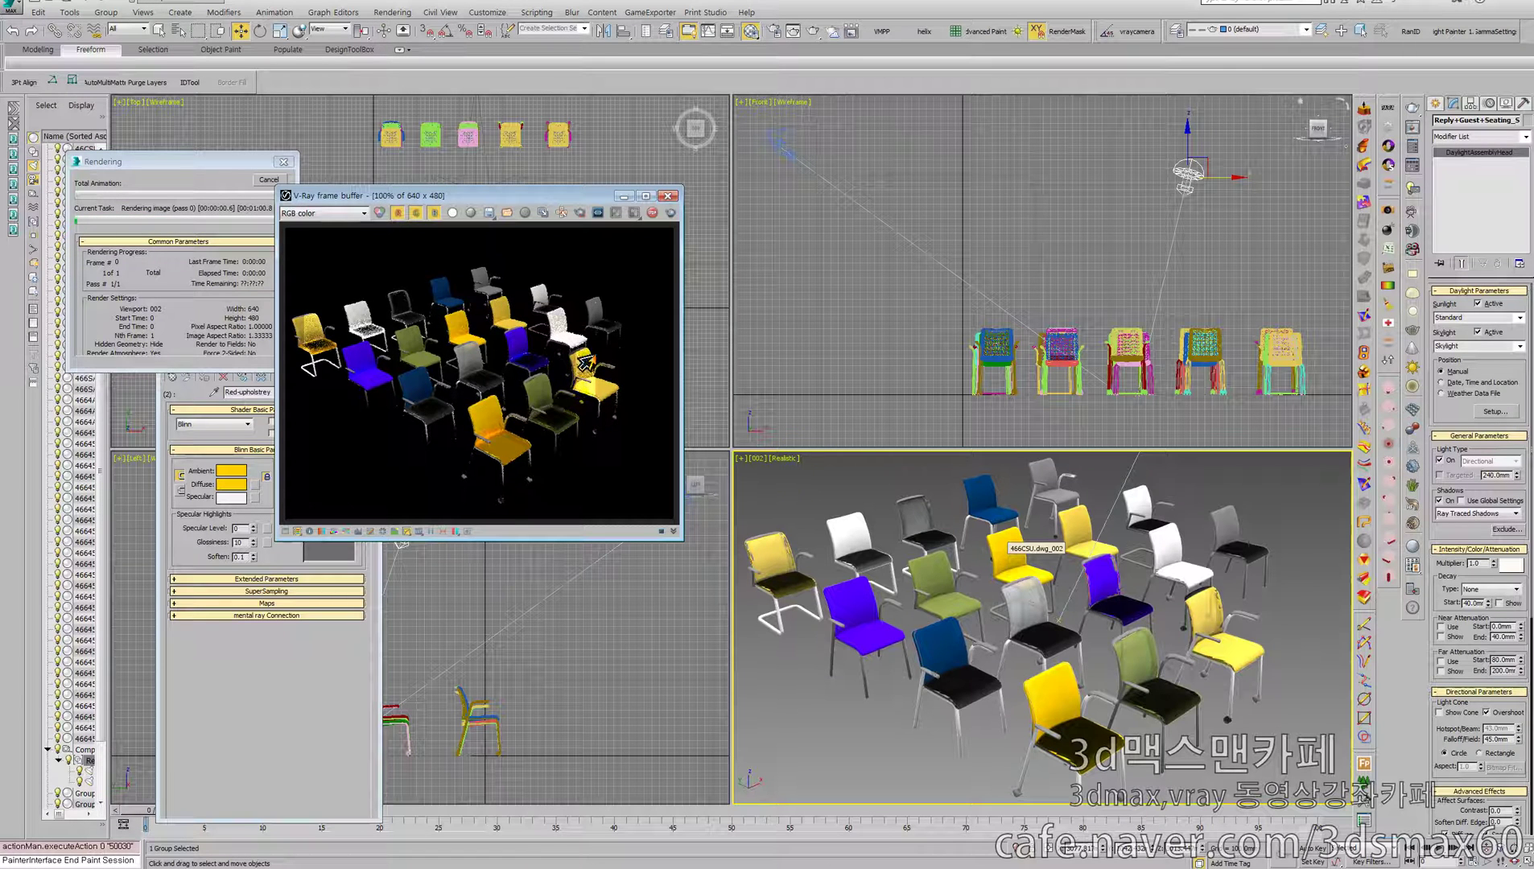
{"action": "left_click", "coordinate": [268, 180]}
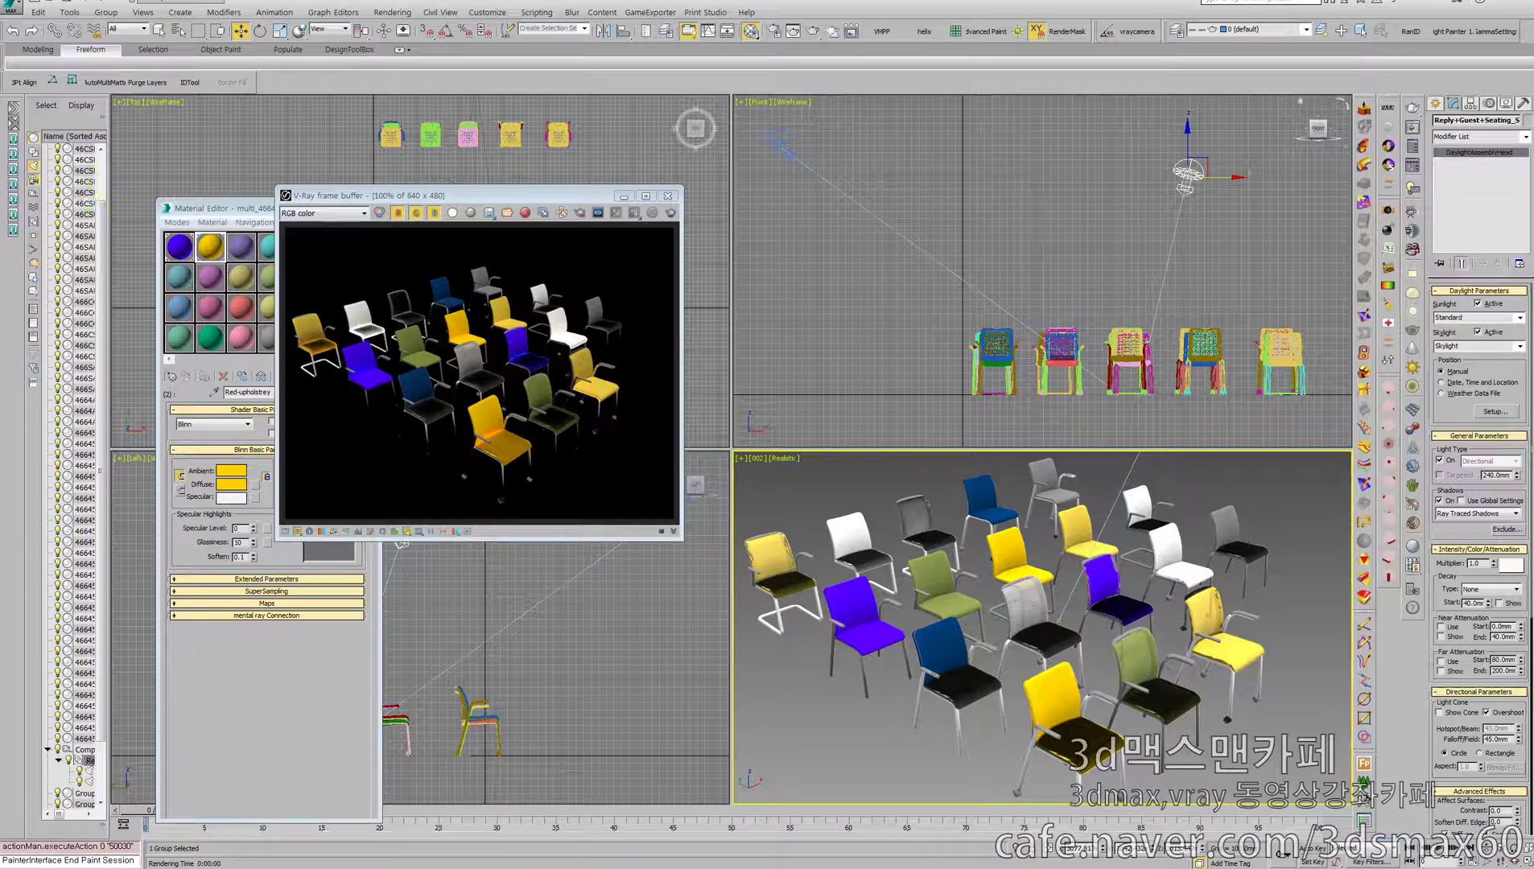